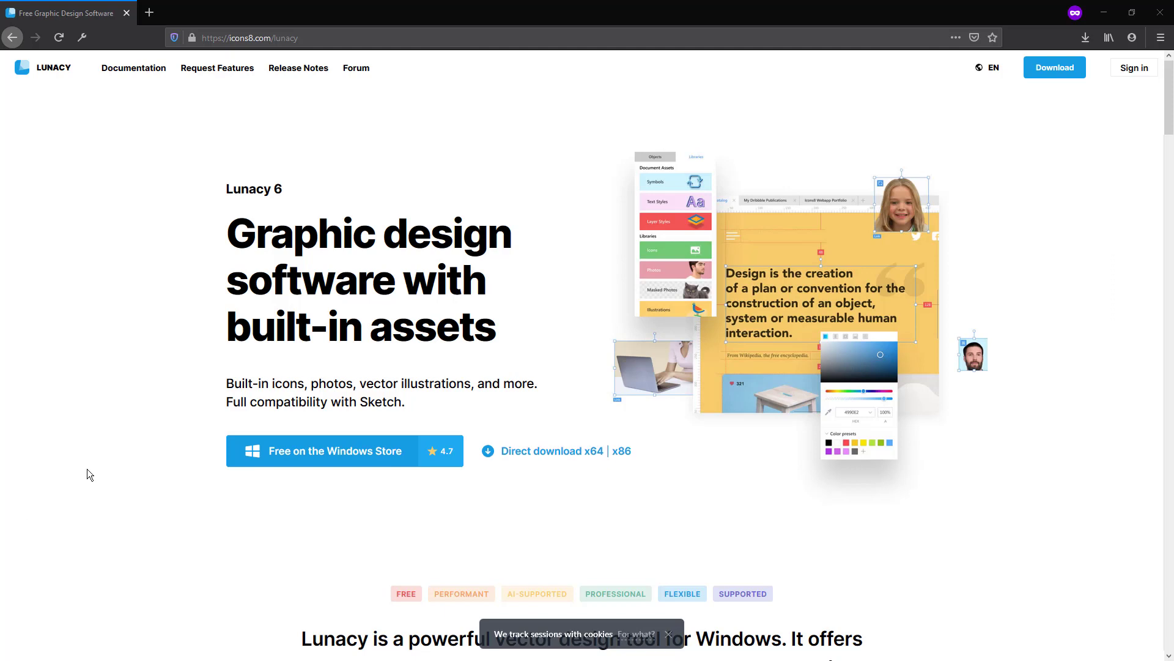
Step: Highlight the 'Lunacy 6' heading and the words 'built-in assets' on the Lunacy page
left_click_drag(228, 189, 250, 214)
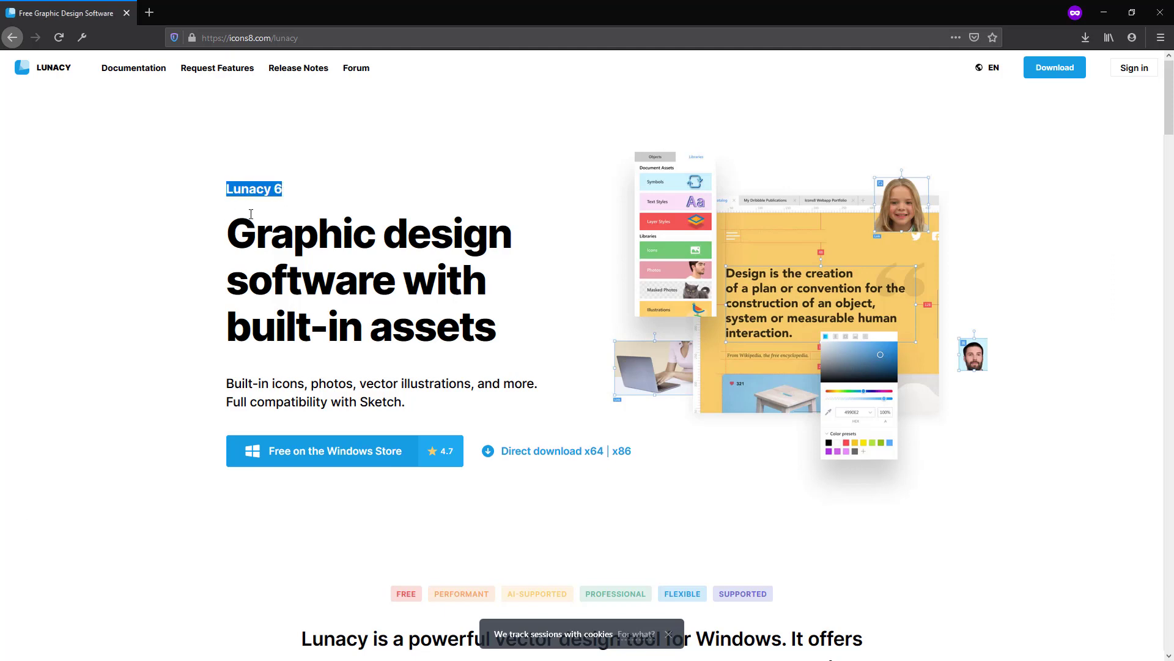
left_click(186, 239)
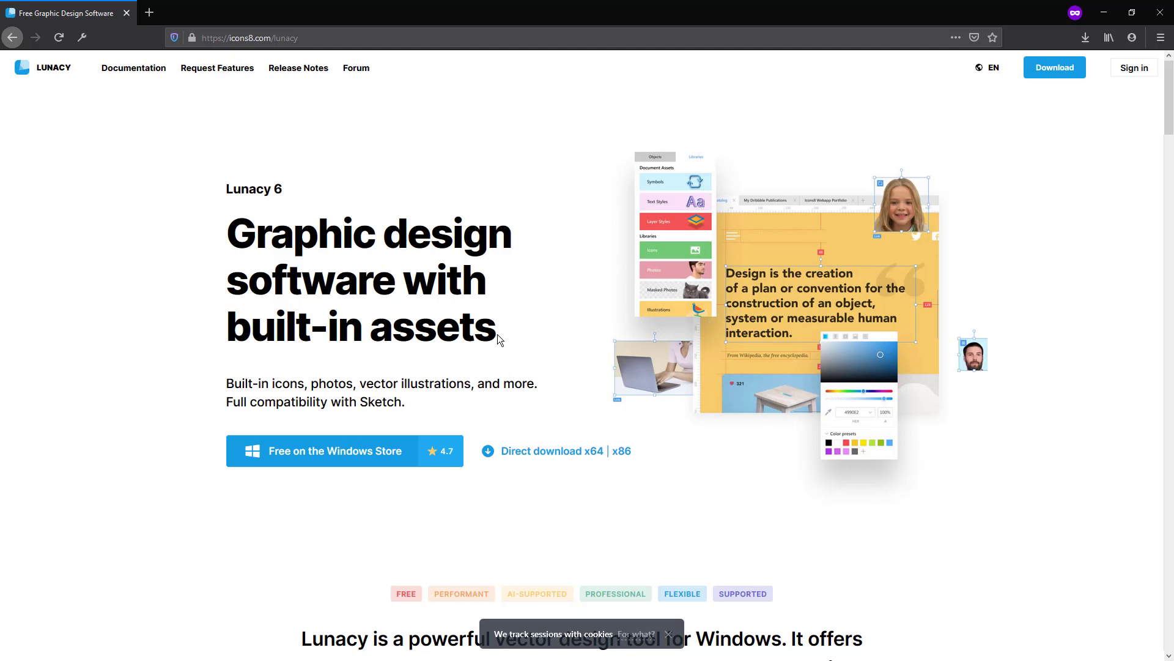
left_click_drag(499, 340, 237, 343)
left_click(198, 361)
Step: Scroll to the Performance comparison, view File open speed and Memory consumption, then continue to Feature-packed
scroll(137, 374, "down", 1)
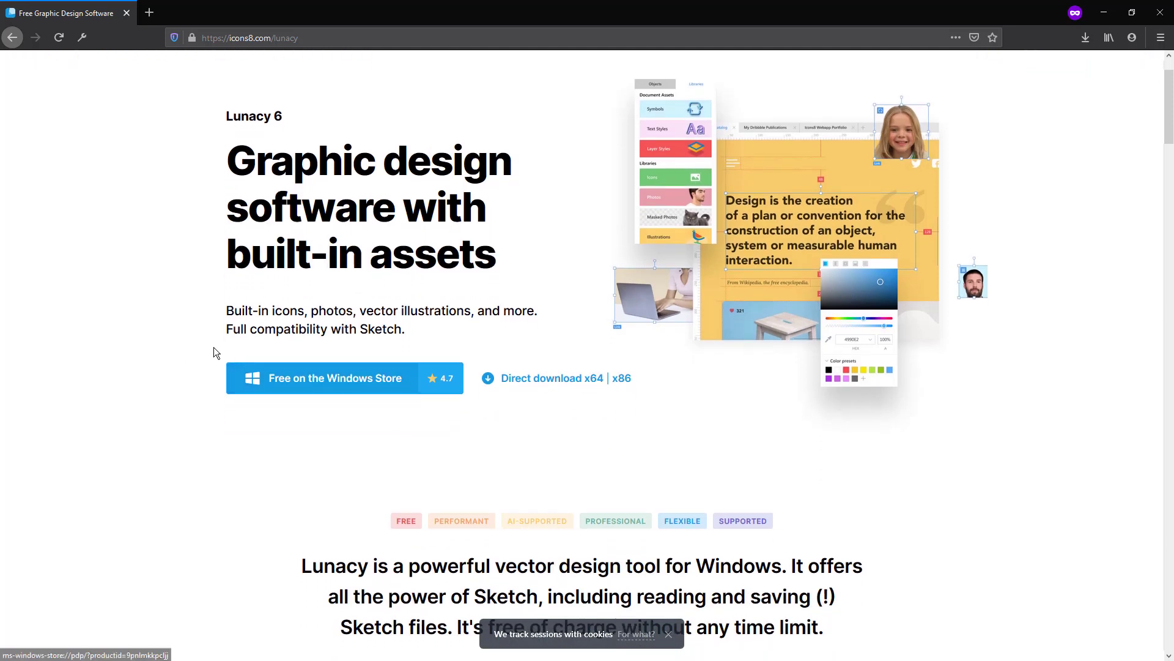
scroll(208, 348, "down", 1)
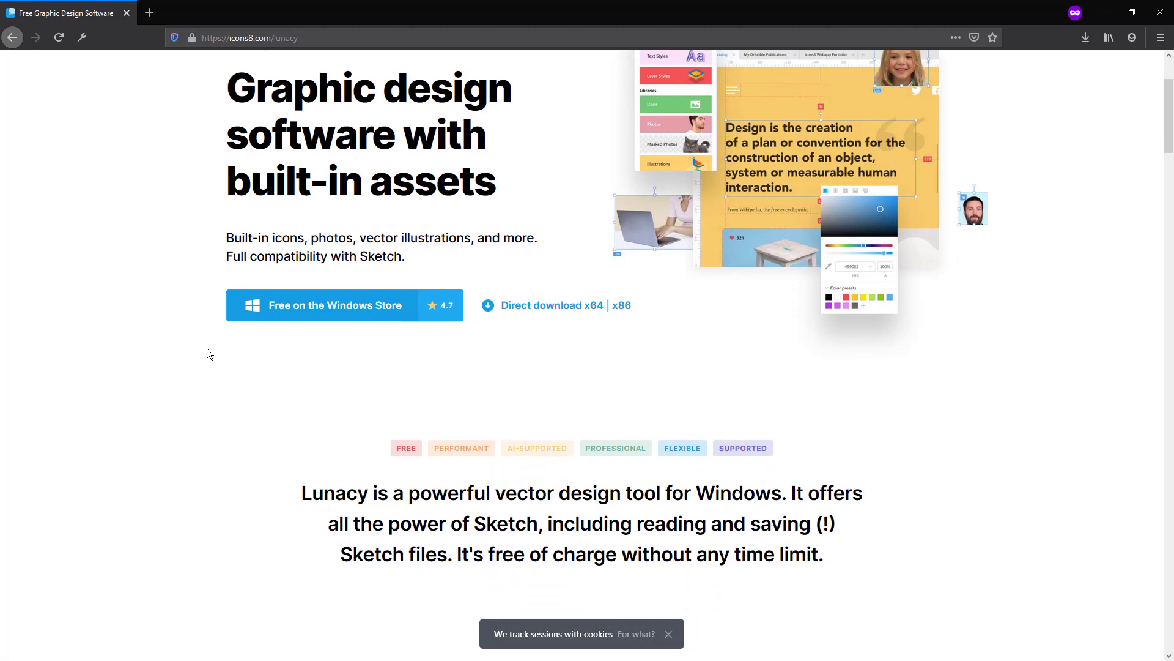
scroll(208, 349, "down", 1)
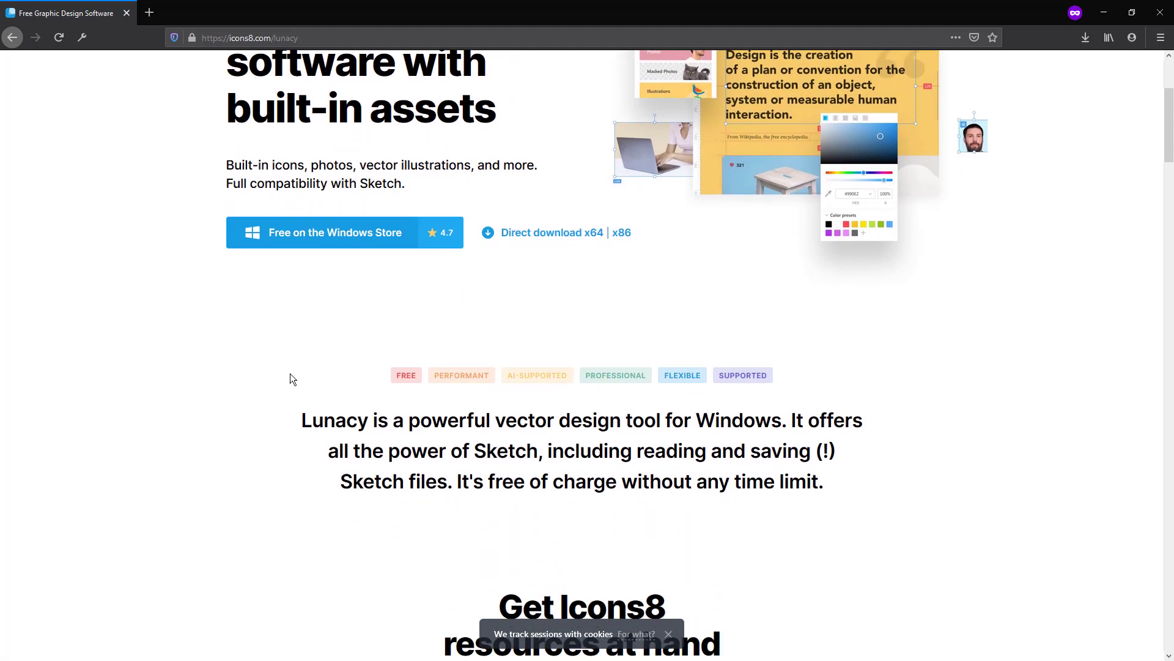
scroll(292, 367, "down", 1)
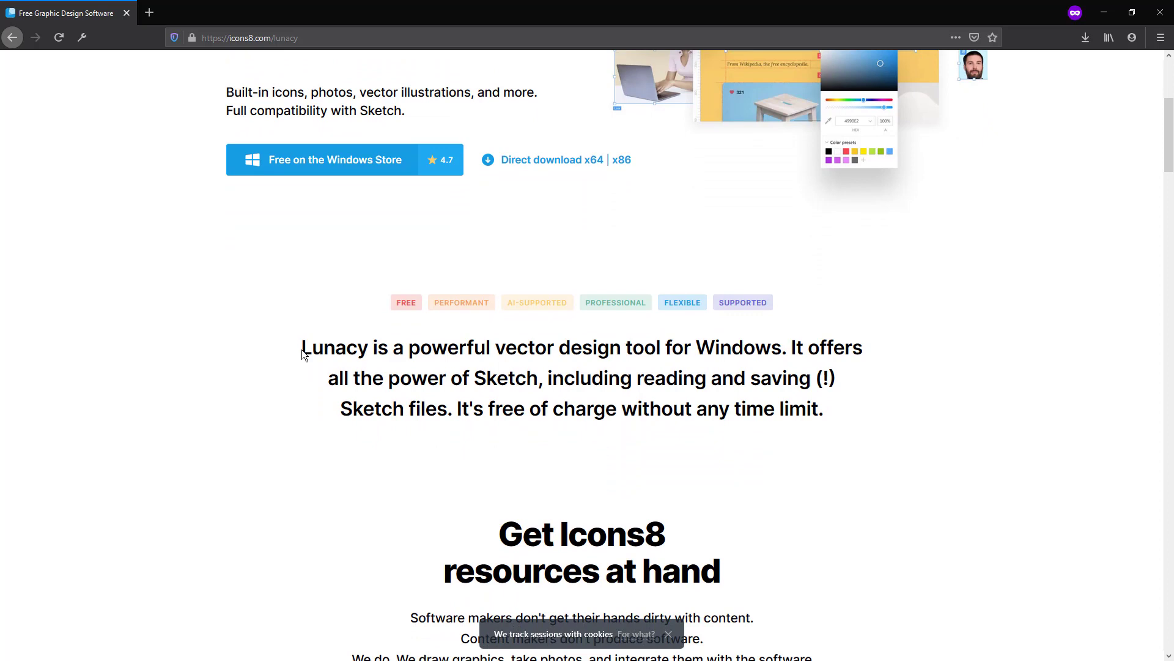
scroll(302, 350, "down", 5)
scroll(306, 351, "down", 2)
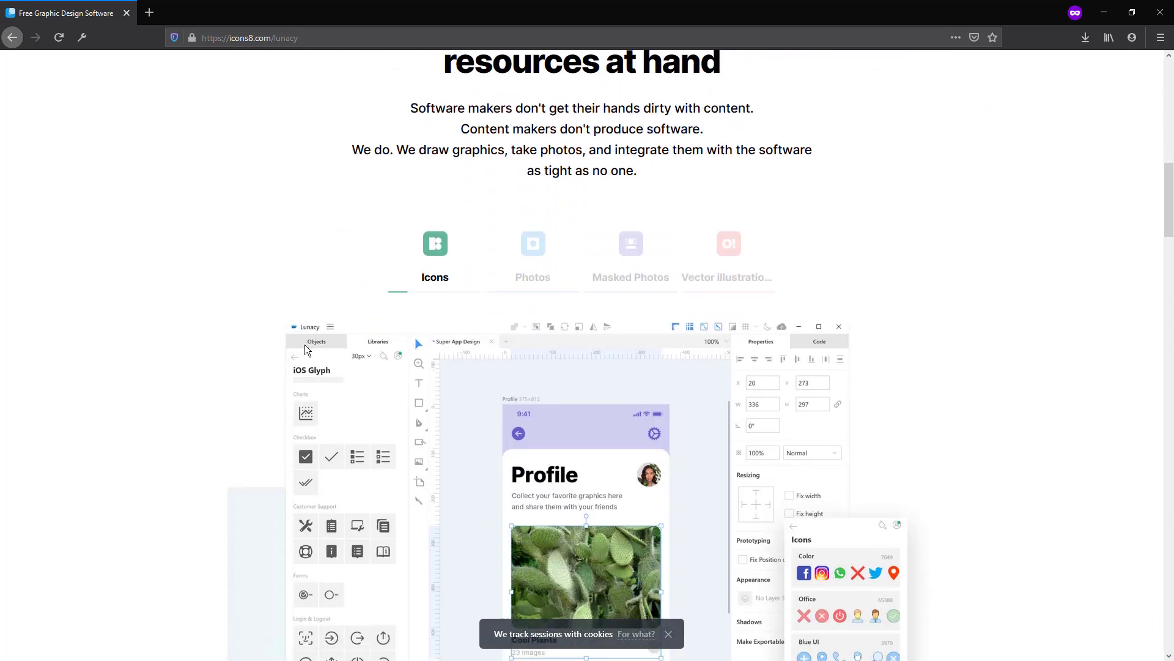
scroll(331, 305, "down", 3)
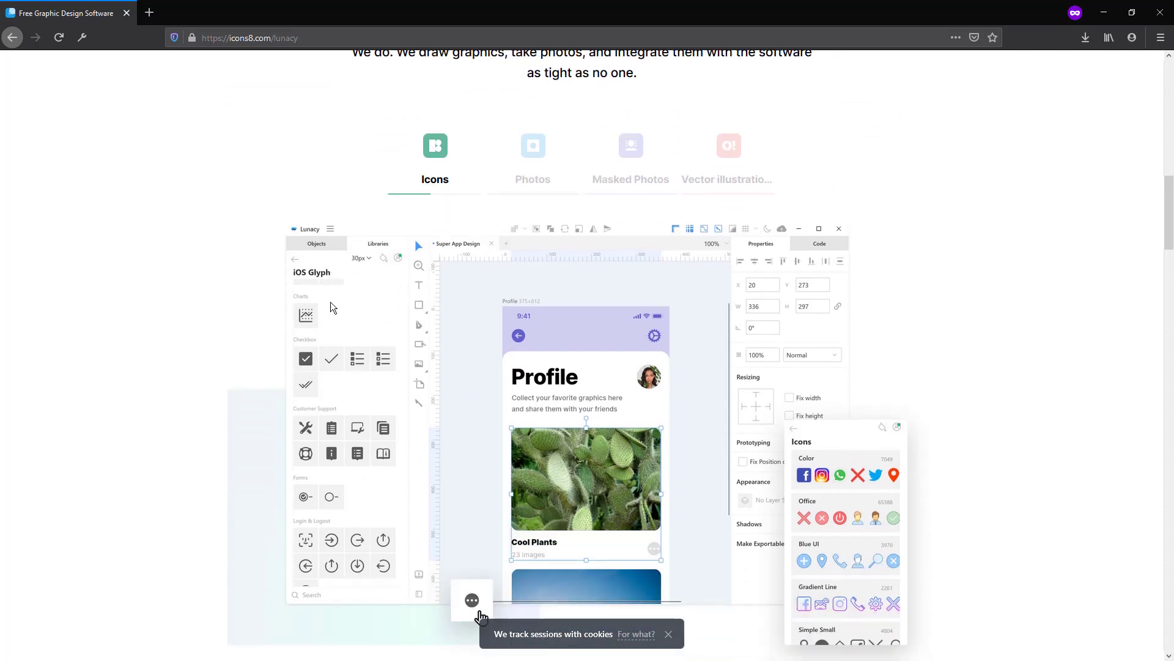
scroll(262, 333, "down", 8)
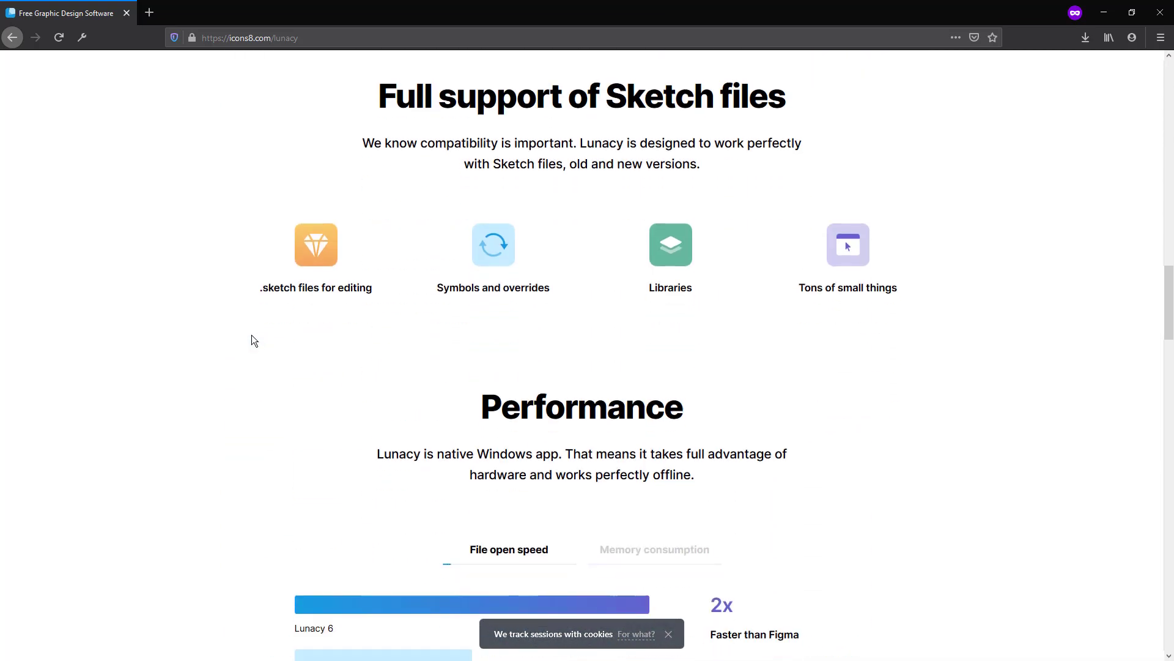
scroll(247, 336, "down", 5)
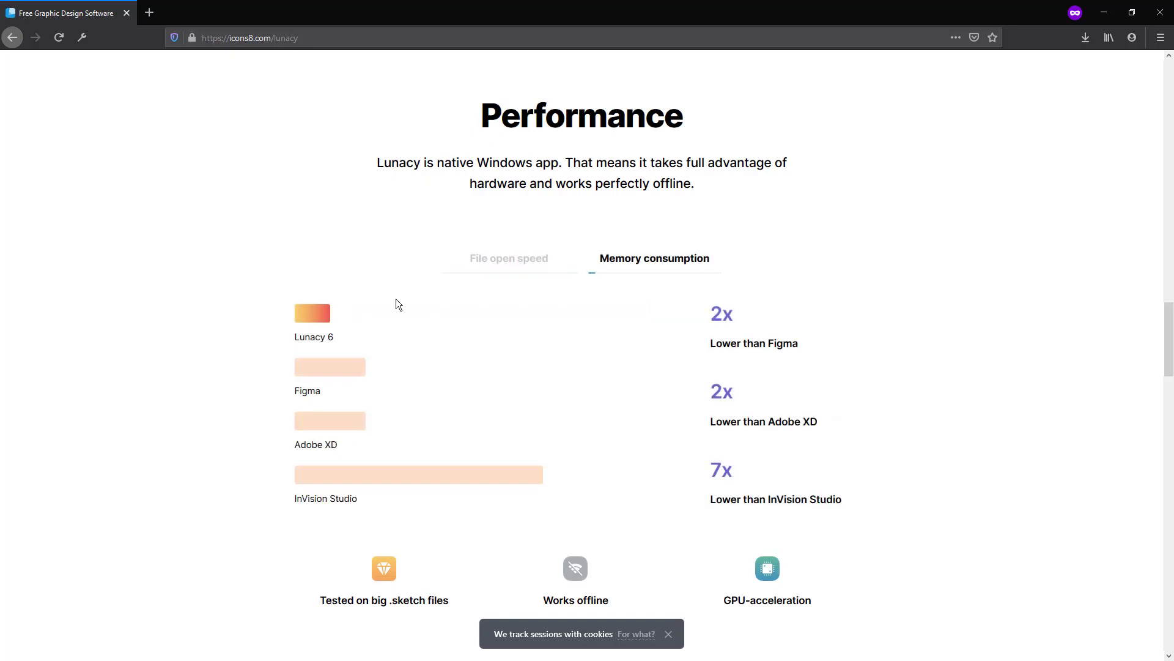
left_click(517, 263)
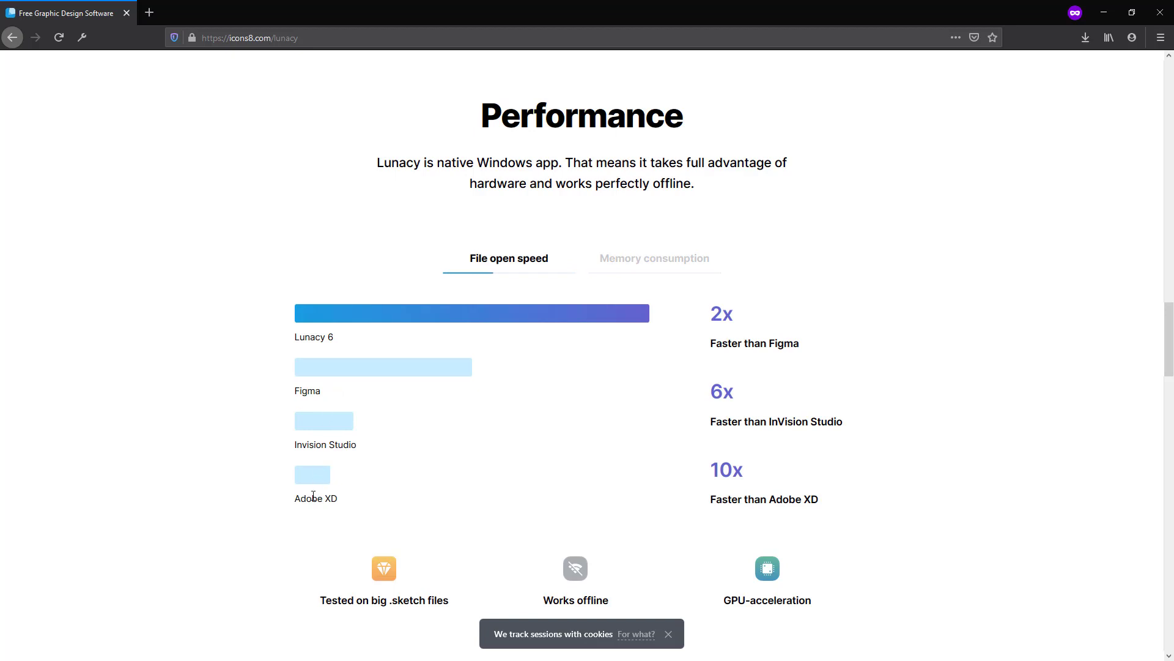
left_click(653, 262)
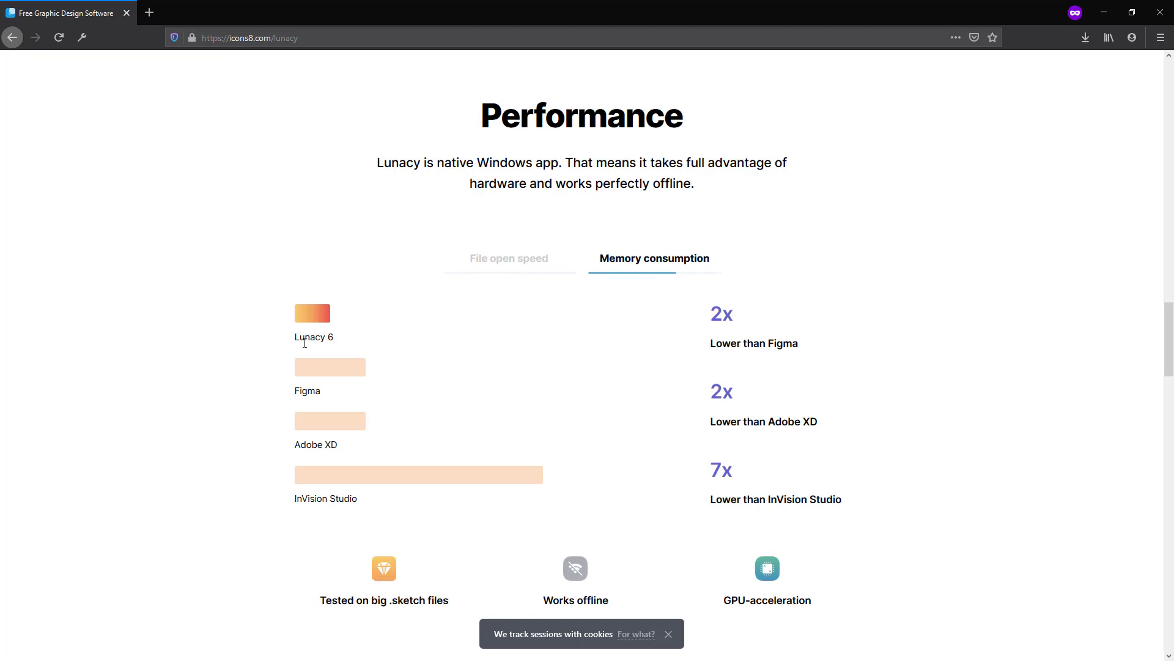
scroll(280, 348, "down", 5)
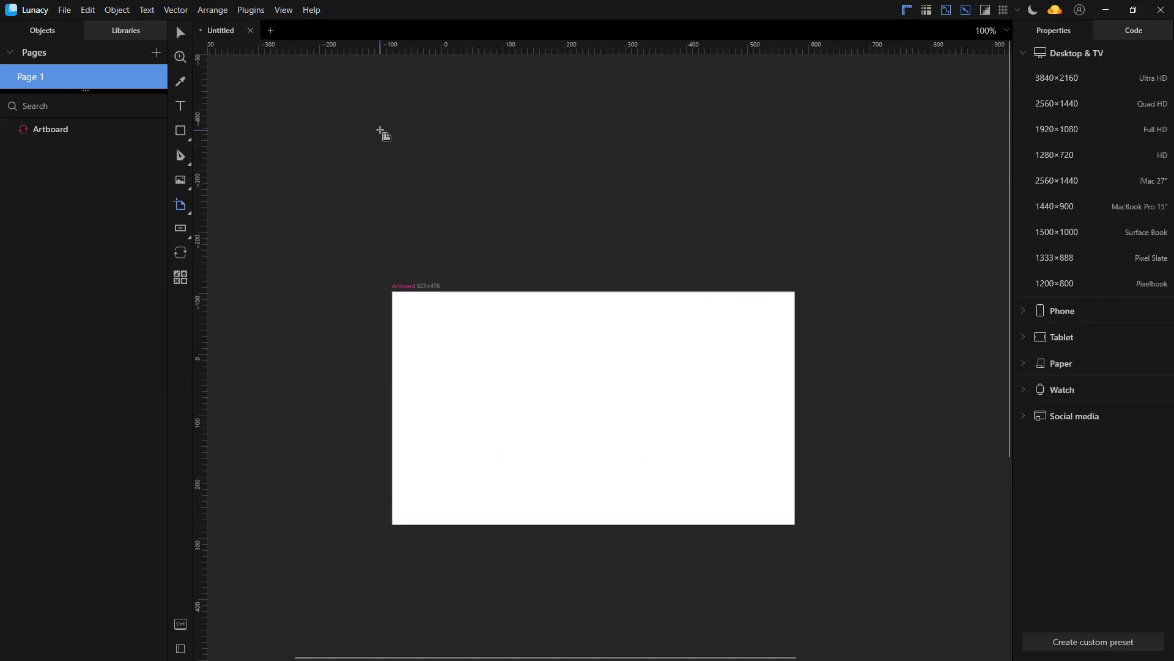
Step: Draw a 590×294 Artboard 2, move it right, and place a Placeholder text input in it
left_click_drag(341, 110, 736, 314)
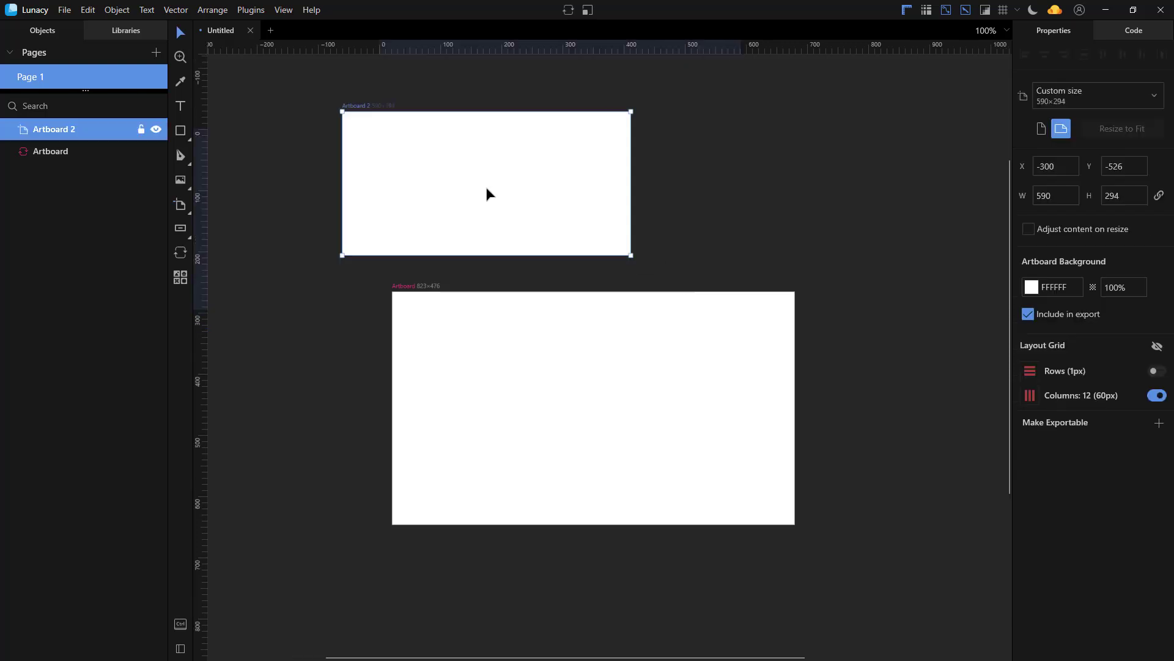
left_click_drag(487, 191, 582, 199)
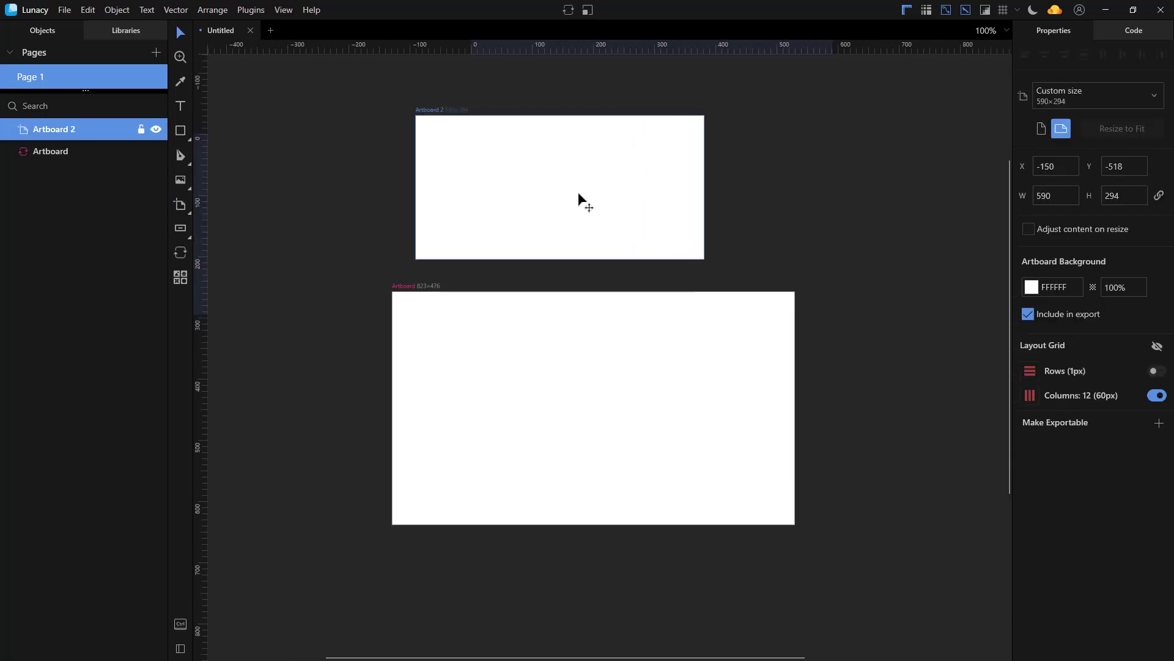
key("t")
left_click(475, 205)
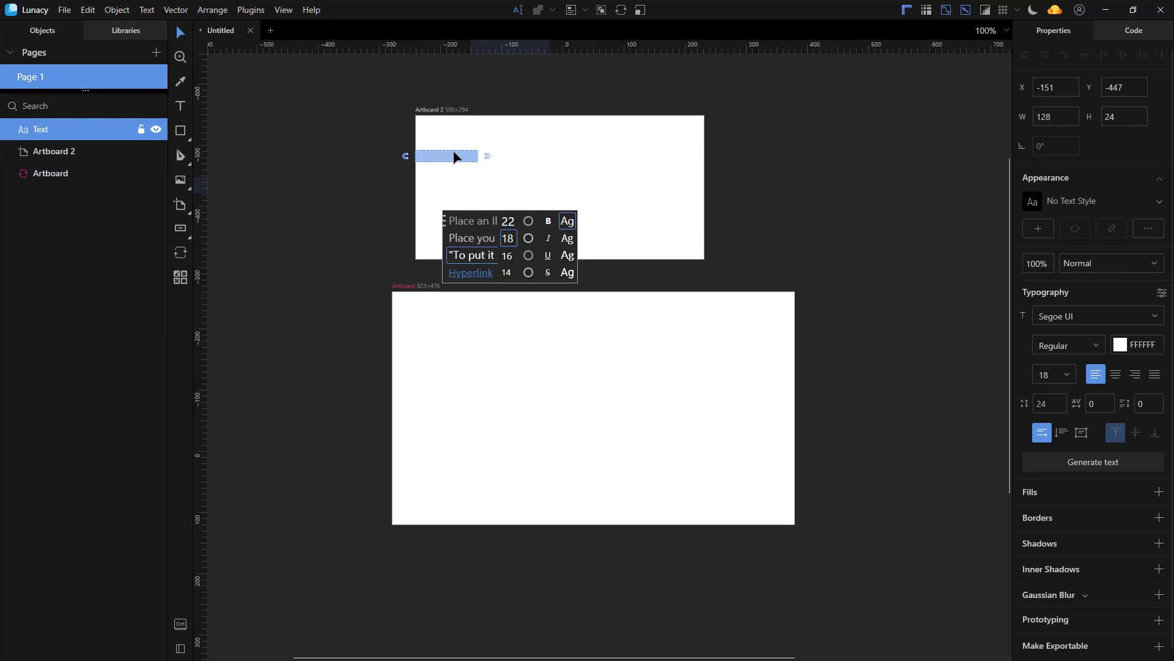
left_click(453, 157)
key("Escape")
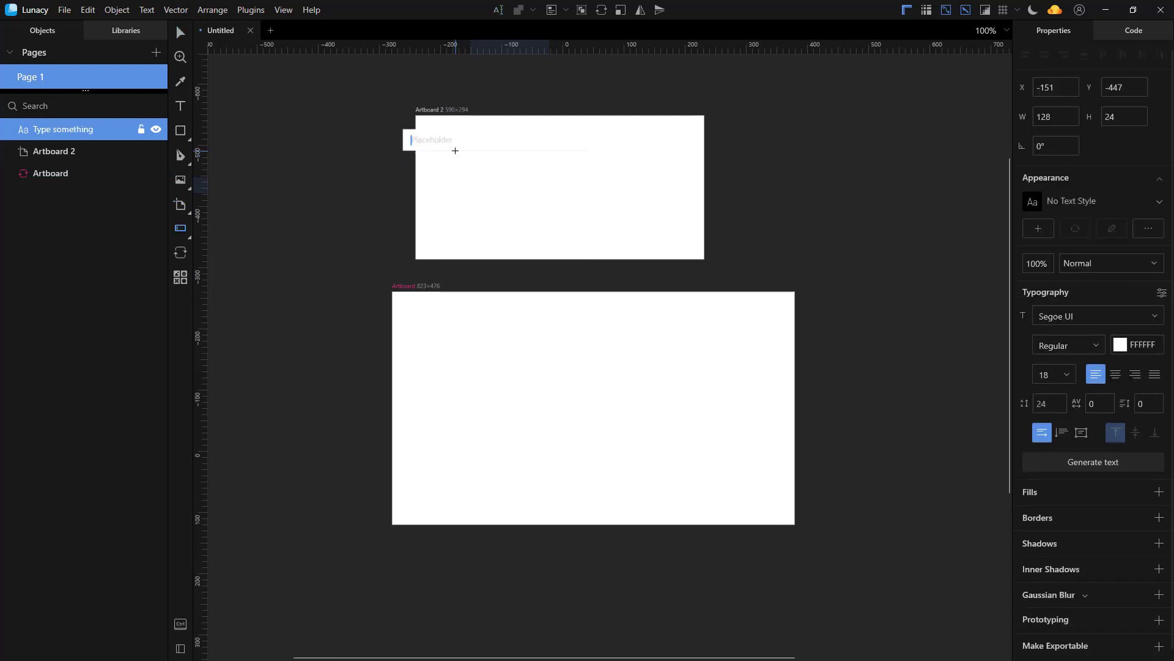
left_click(492, 177)
left_click(485, 234)
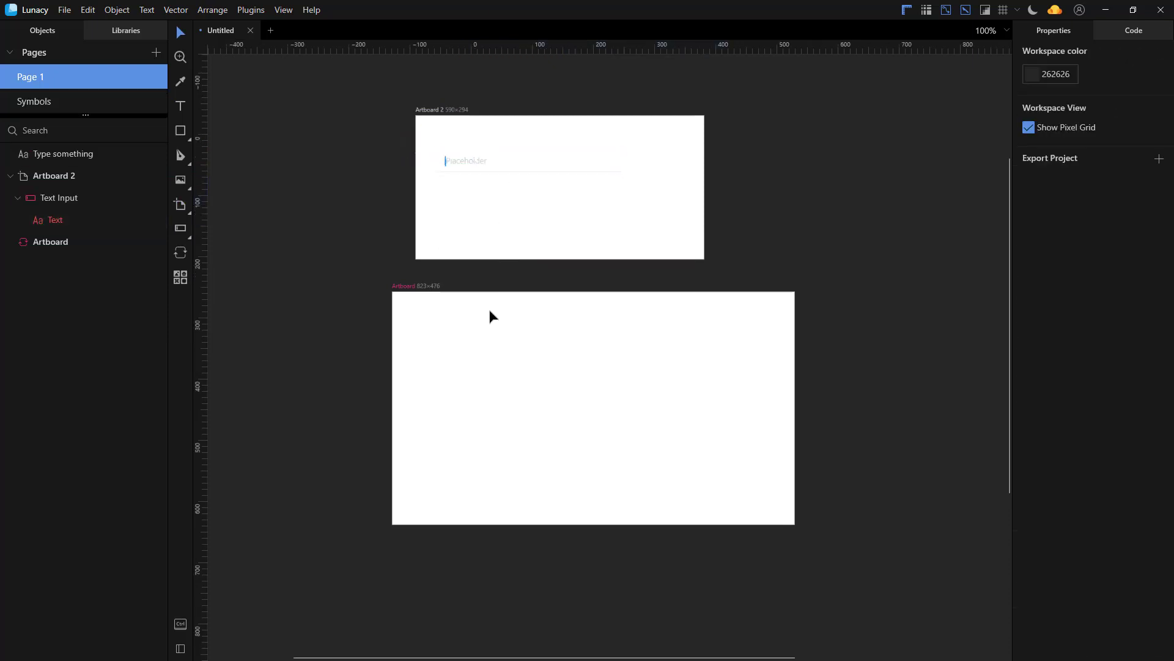
Step: Add a 'Type something' text label at the top of the original Artboard
key("t")
left_click(509, 360)
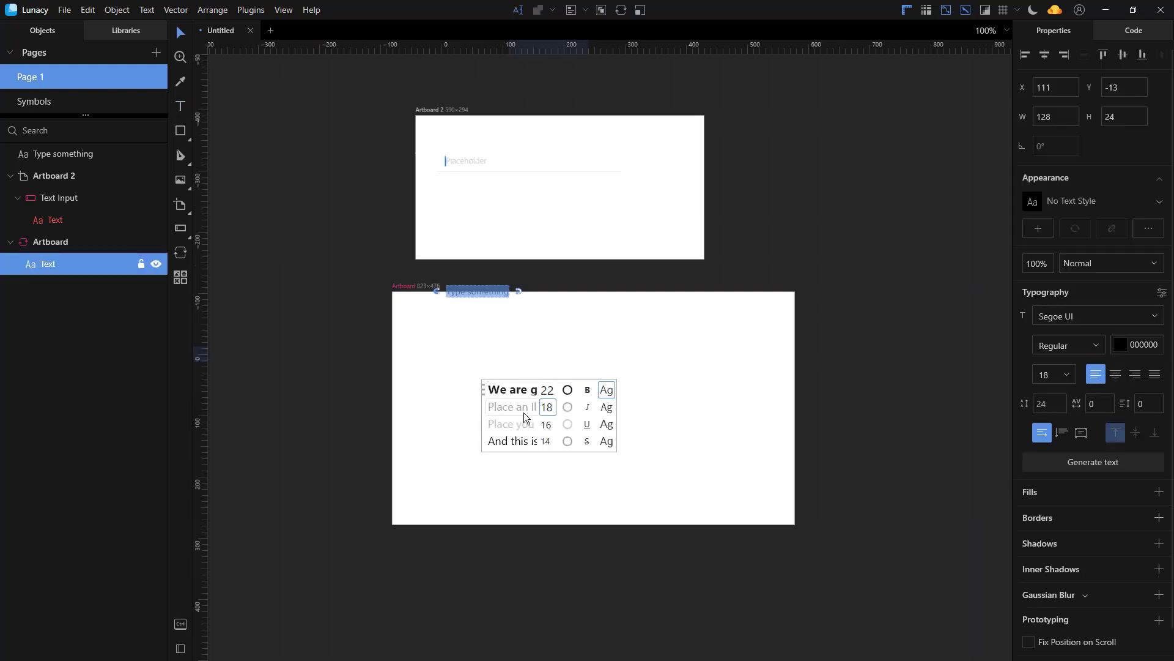
left_click(494, 325)
left_click(484, 293)
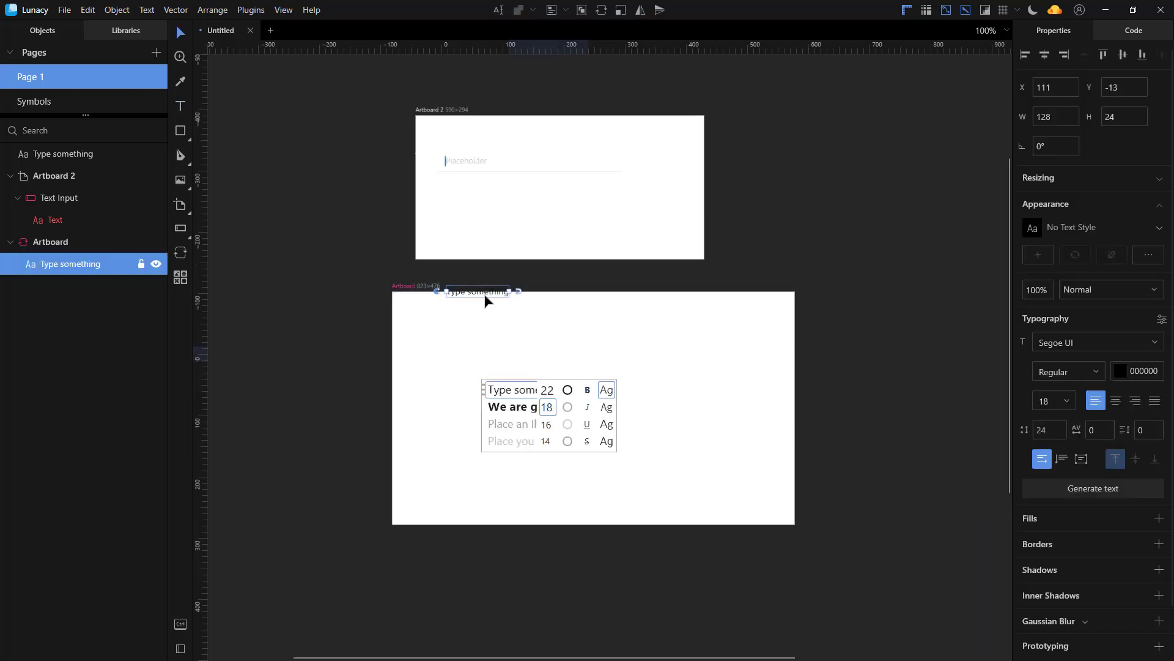
left_click(482, 321)
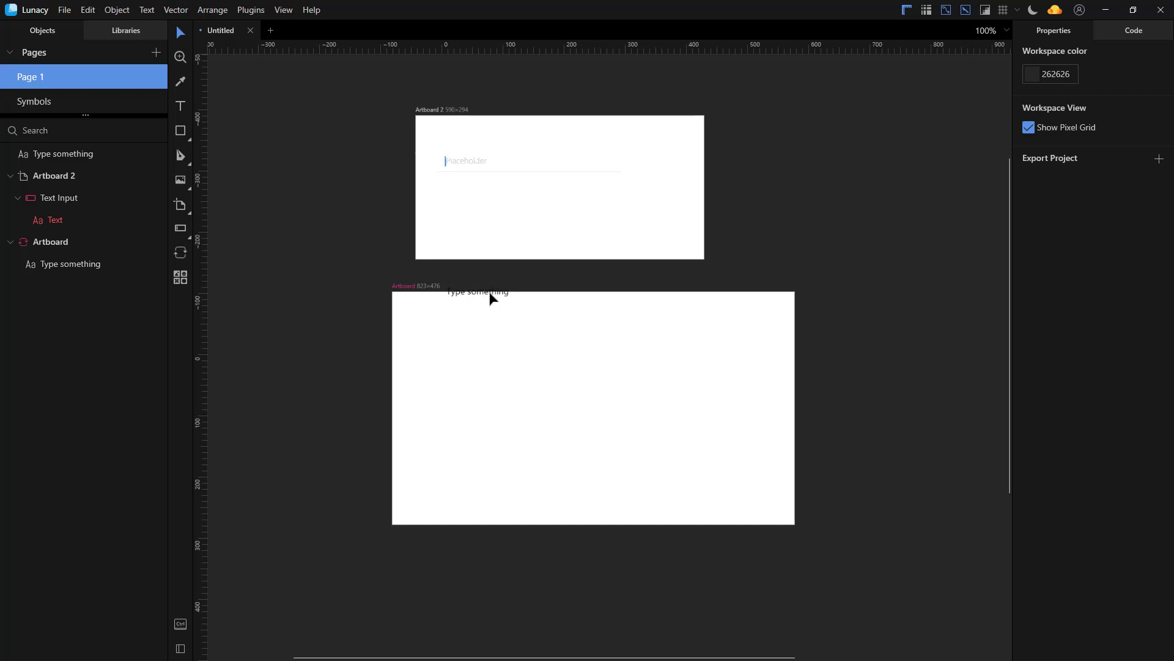
Step: Add another 'Type something' text and style it grey Lato Bold Italic at size 18
key("t")
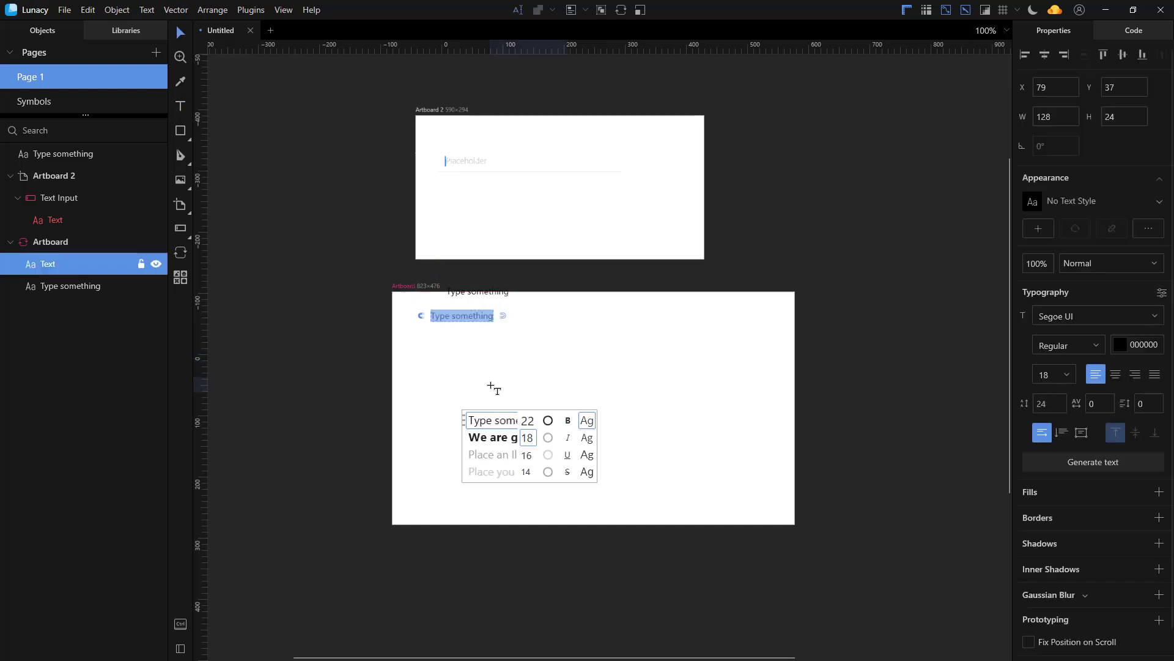
left_click(496, 438)
left_click(524, 458)
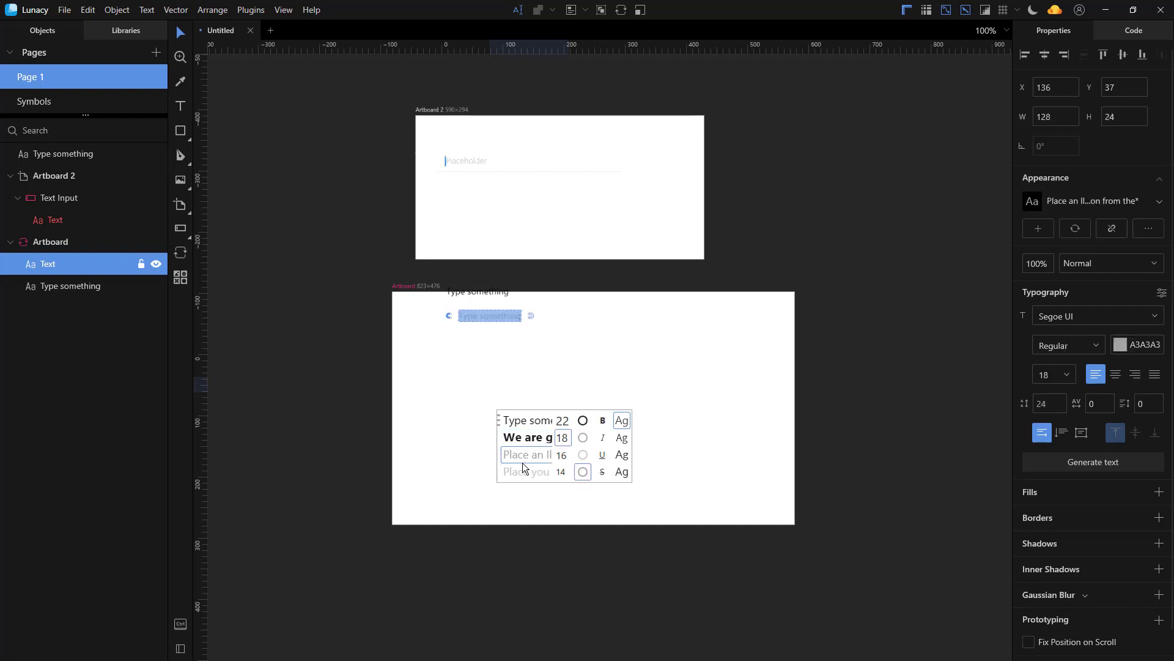
left_click(528, 471)
left_click(562, 421)
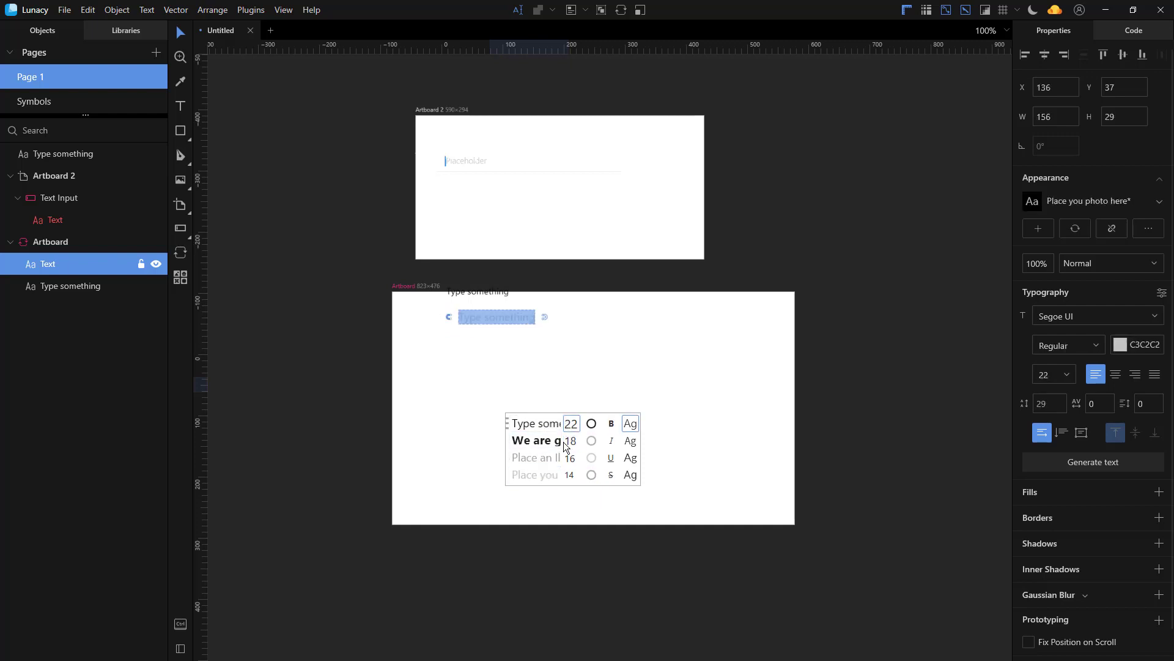
left_click(568, 441)
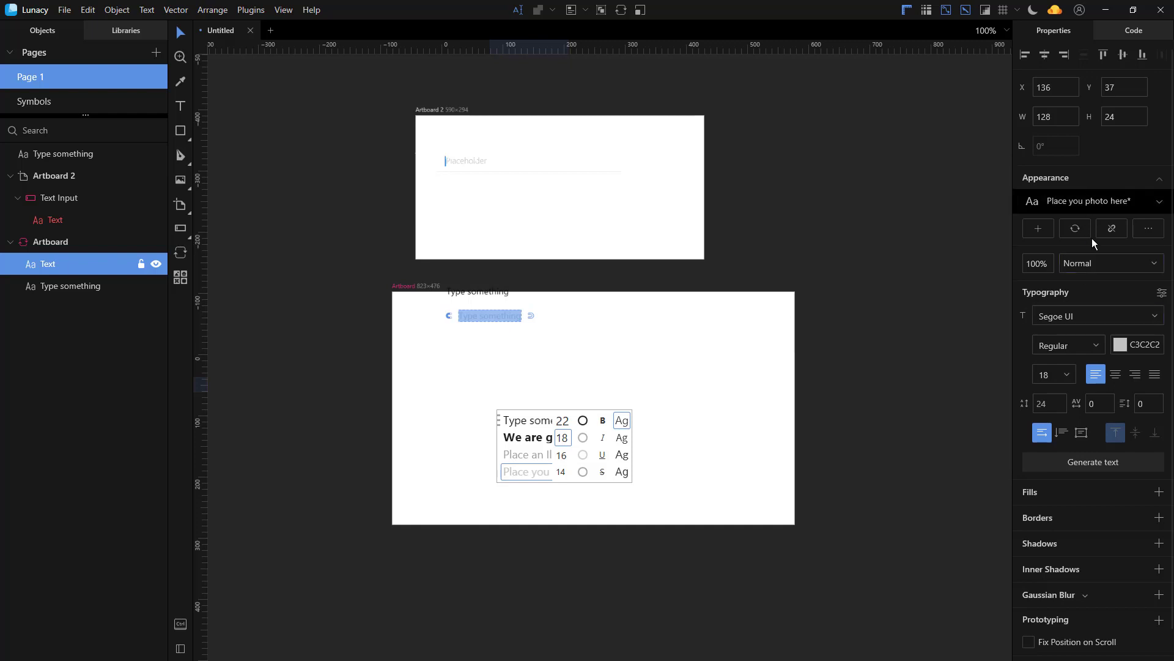
left_click(622, 437)
left_click(603, 437)
left_click(602, 421)
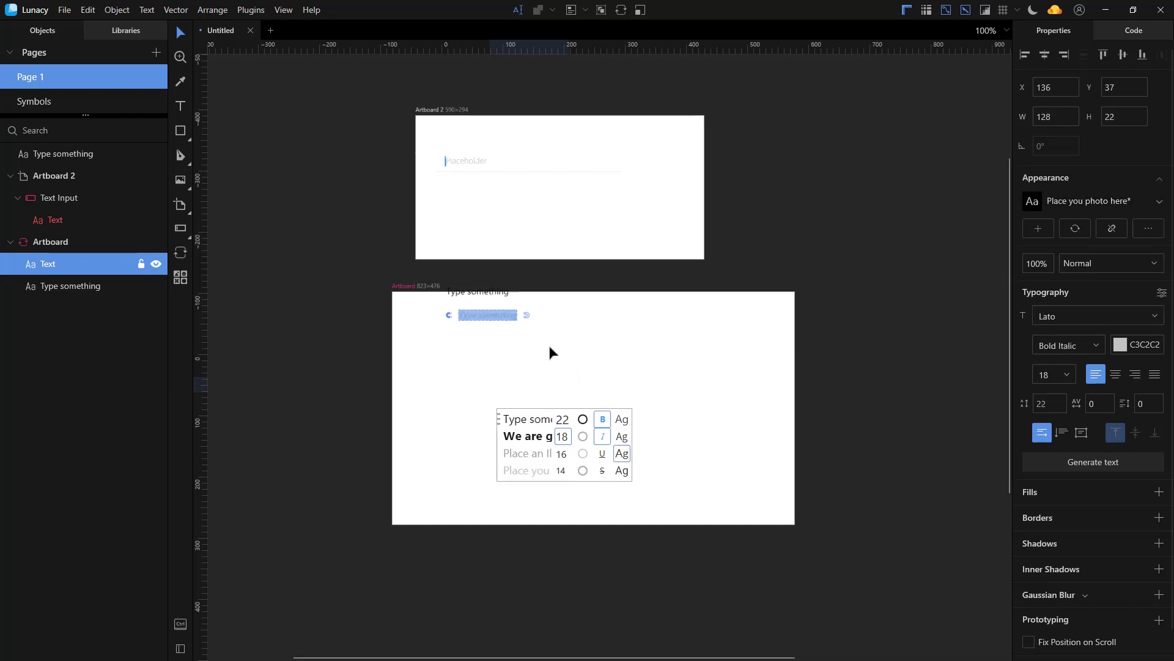
key("Escape")
key("Escape")
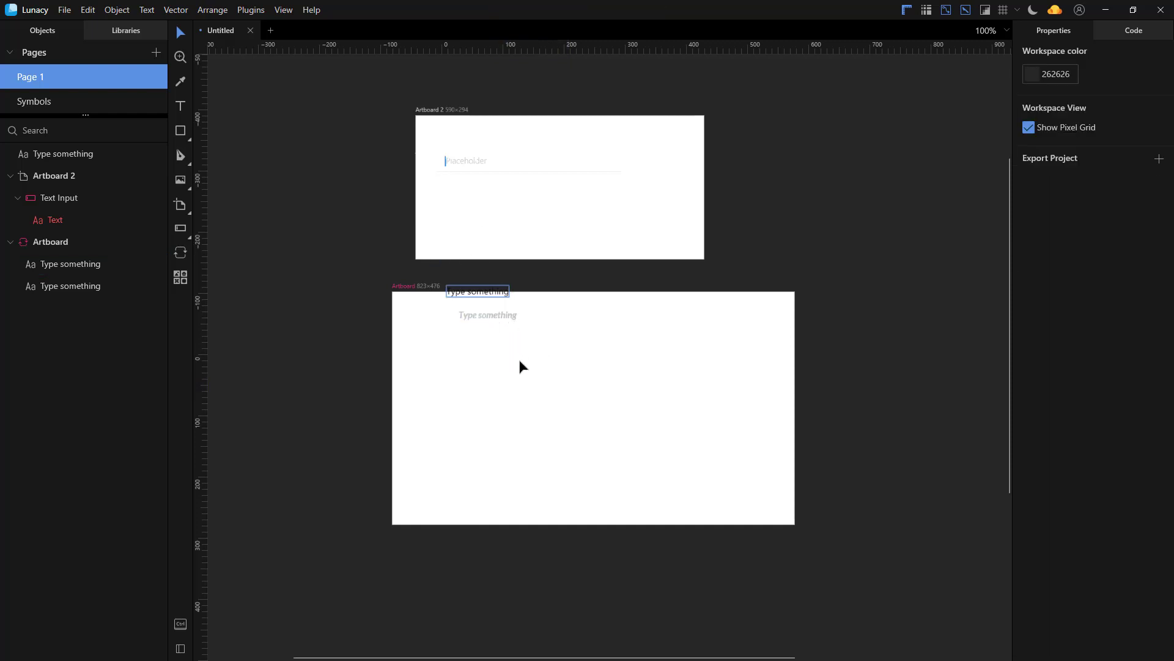
Step: Place a green Default button on the Artboard with the Button tool
key("b")
left_click(572, 414)
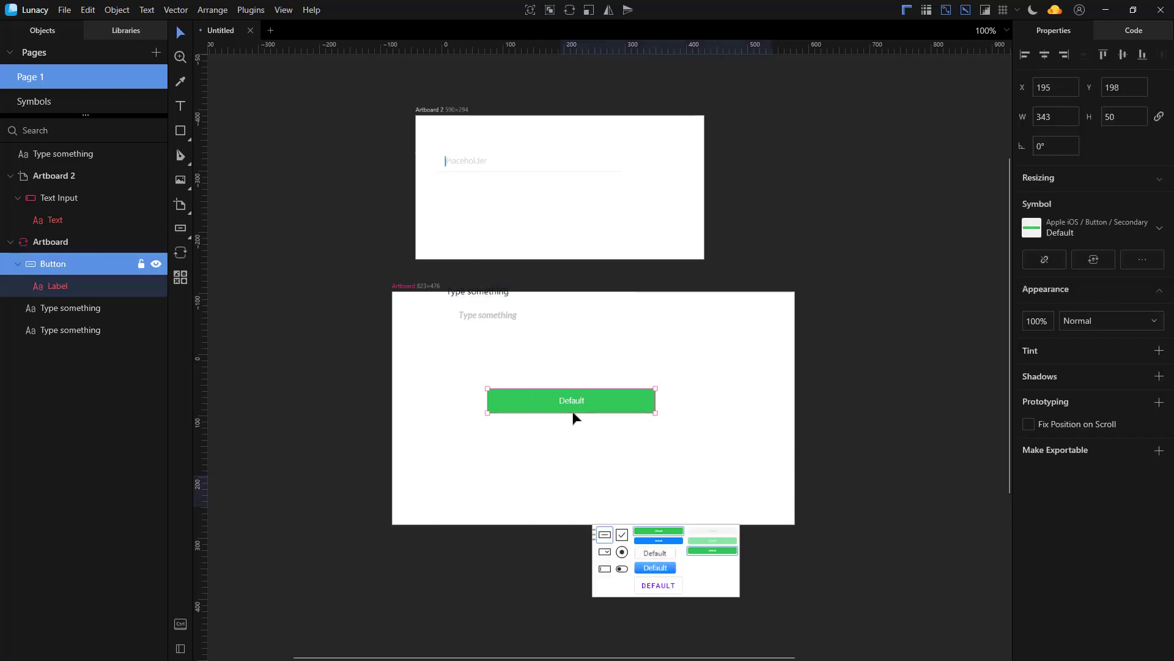
key("Tab")
key("Escape")
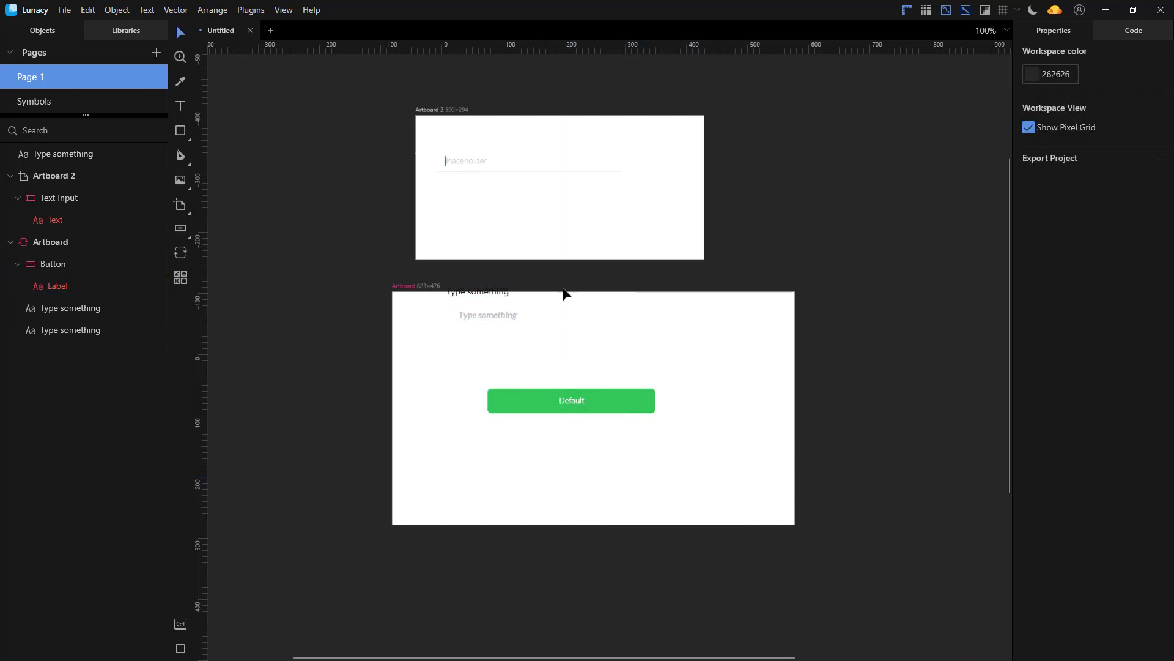
Step: Add a round avatar photo to the left of the button
key("l")
key("shift+a")
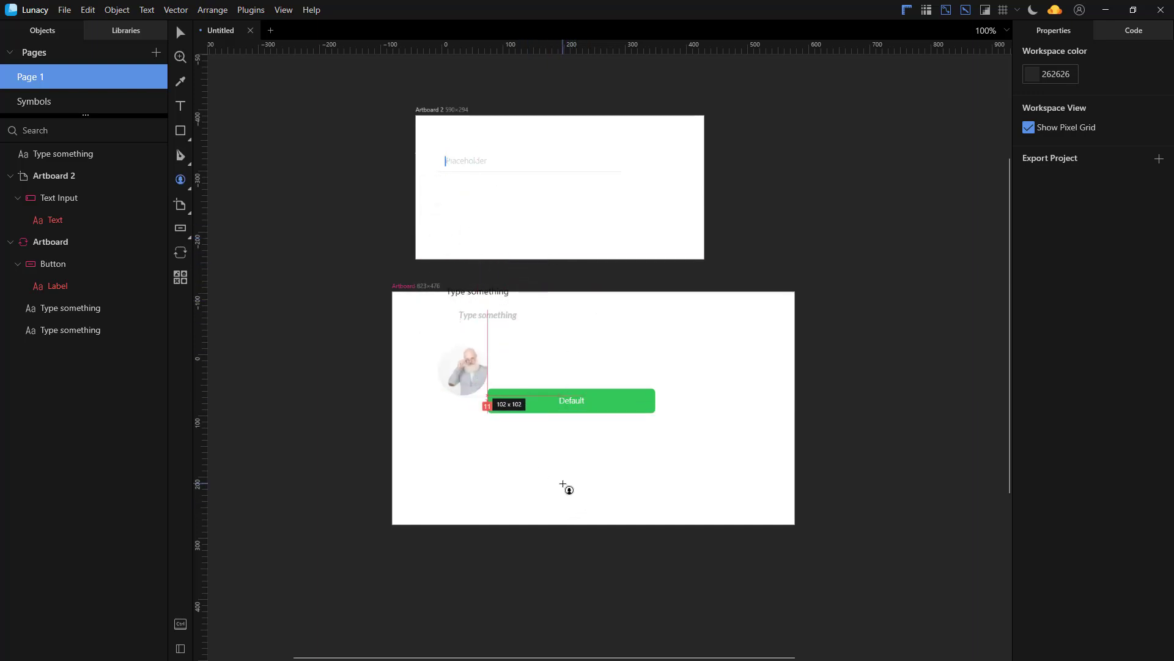
left_click(562, 482)
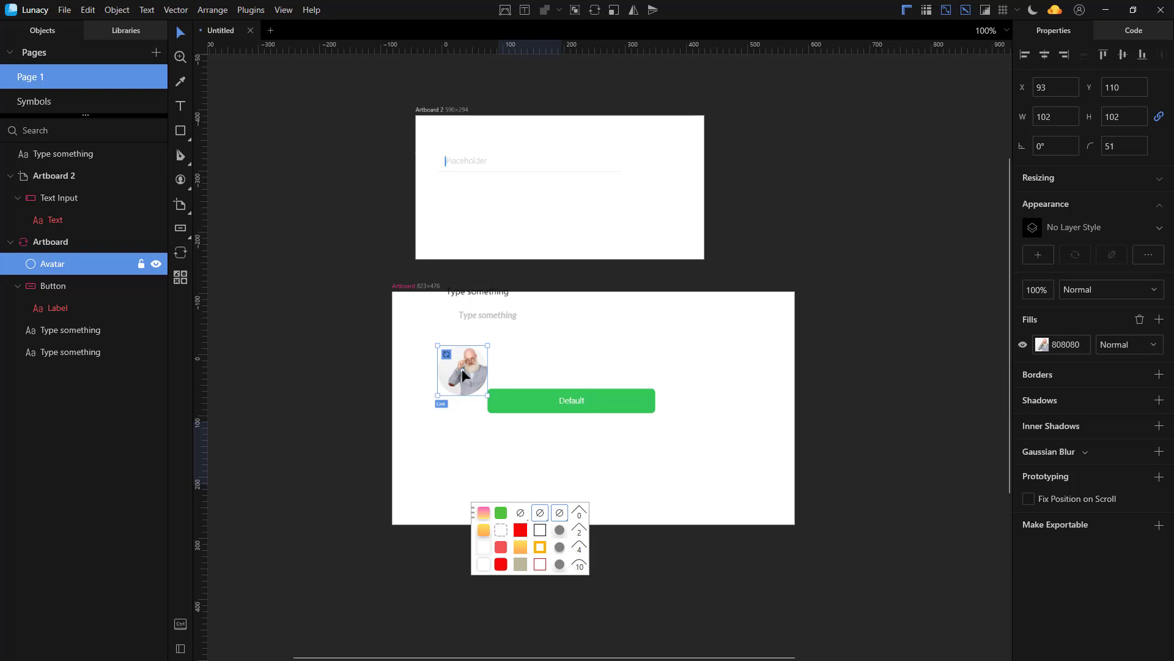
key("Escape")
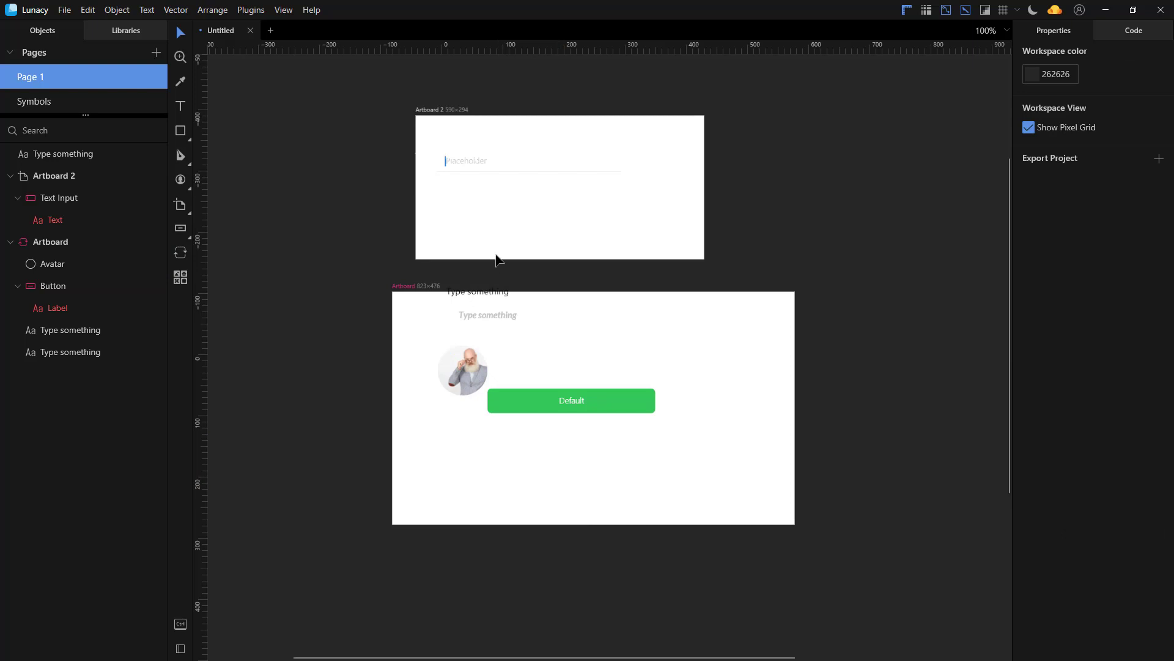
Step: Scribble a freehand pencil loop across the Artboard, then select Artboard 2's text input and label
key("shift+p")
left_click_drag(474, 269, 602, 392)
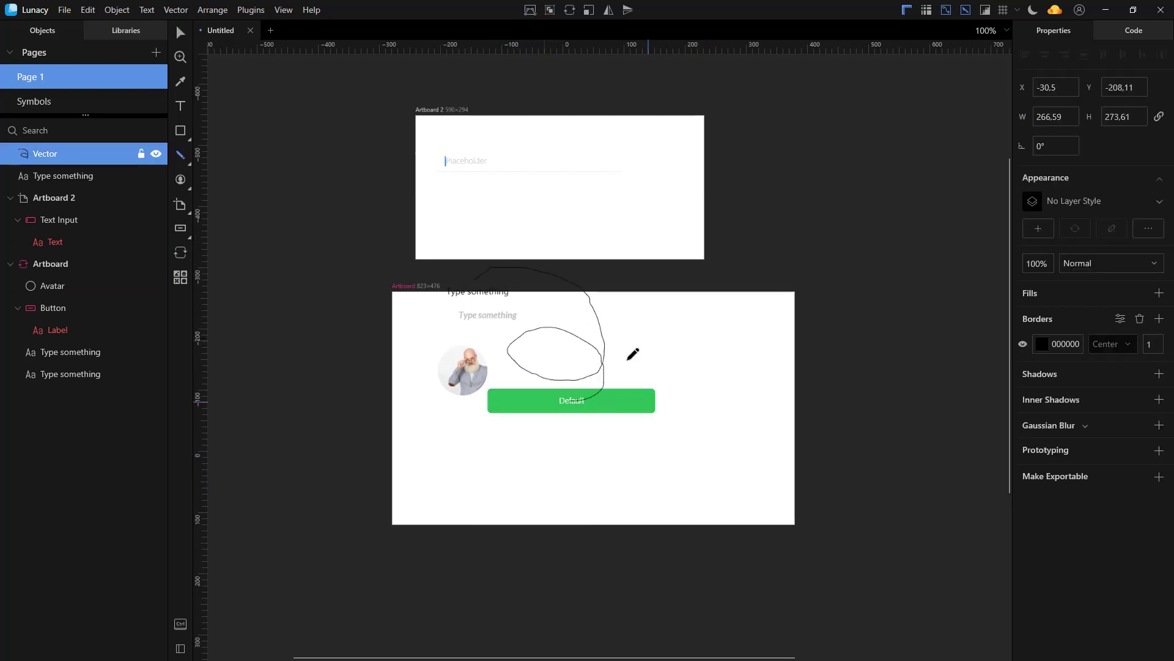
key("Escape")
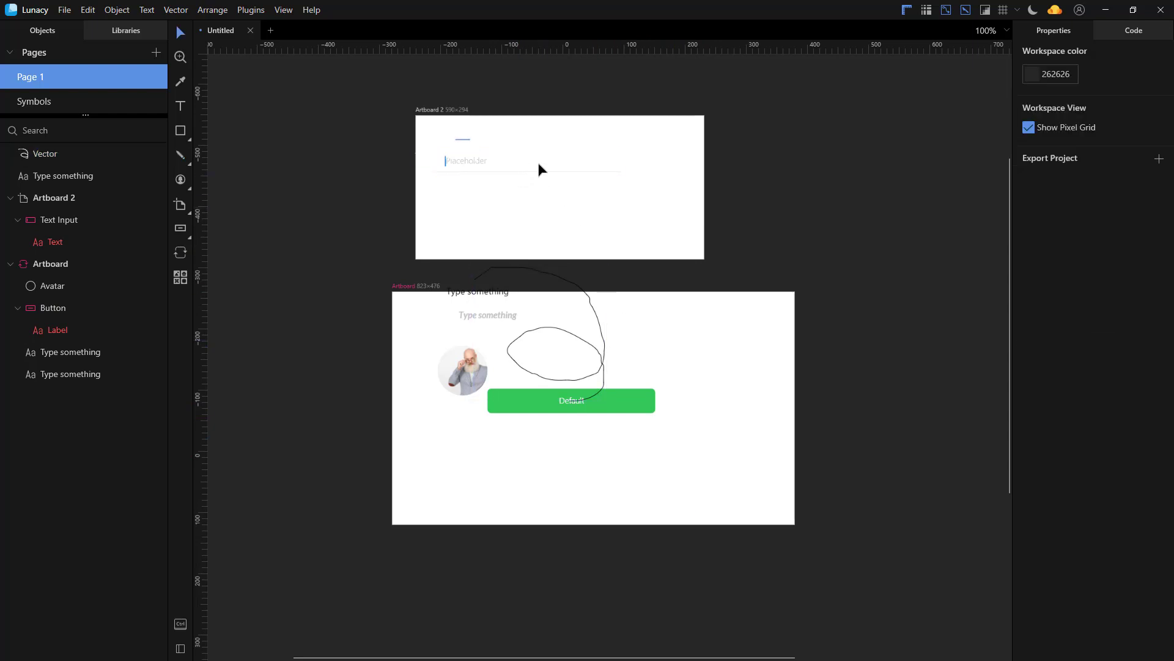
mouse_move(455, 139)
left_mouse_down()
mouse_move(516, 211)
mouse_move(551, 222)
left_mouse_up()
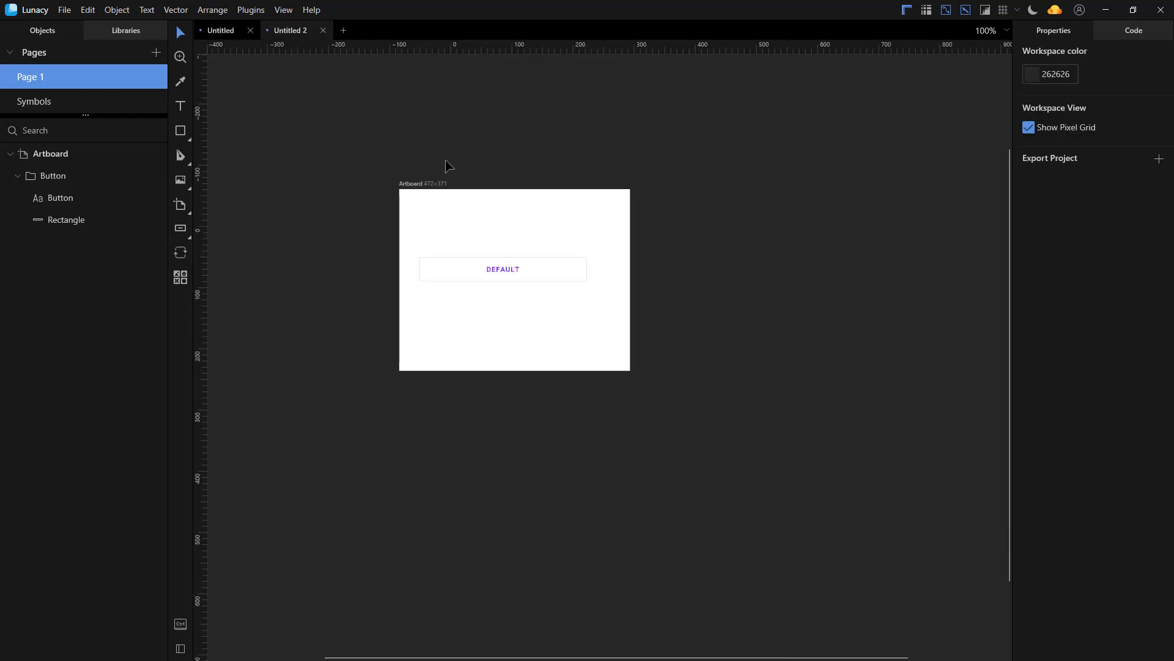
Step: Marquee-select the outlined purple DEFAULT button in the Untitled 2 document
left_click_drag(469, 292, 541, 195)
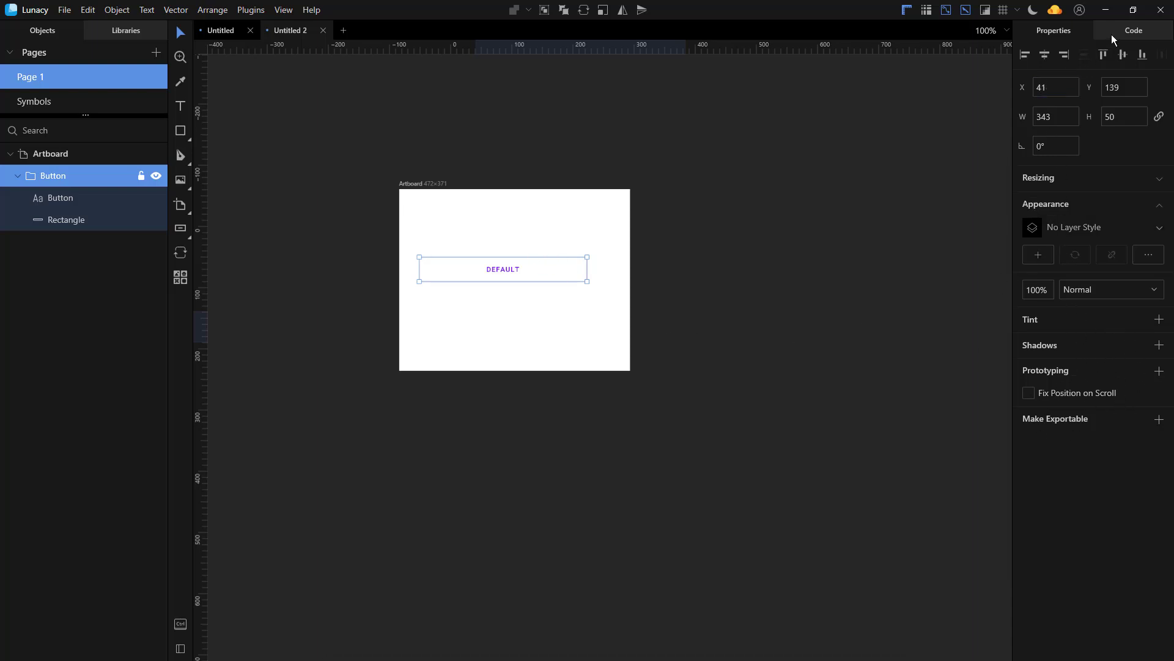
Step: View the DEFAULT button's generated code, expanding then collapsing its CSS and SVG sections
left_click(1135, 34)
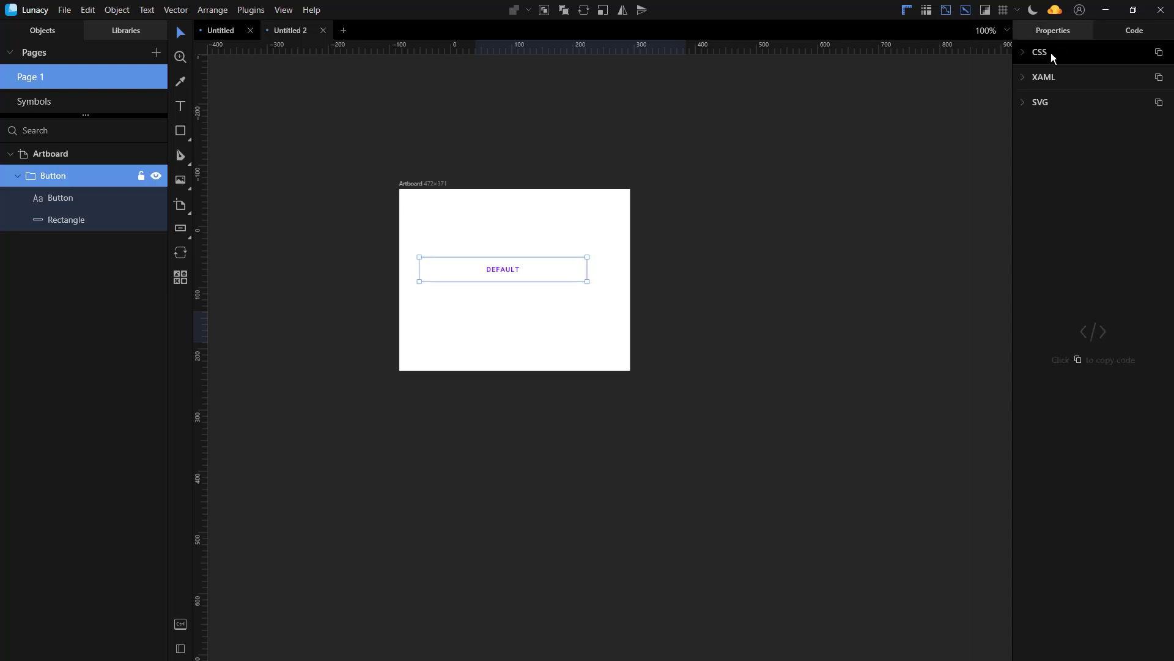
left_click(1022, 52)
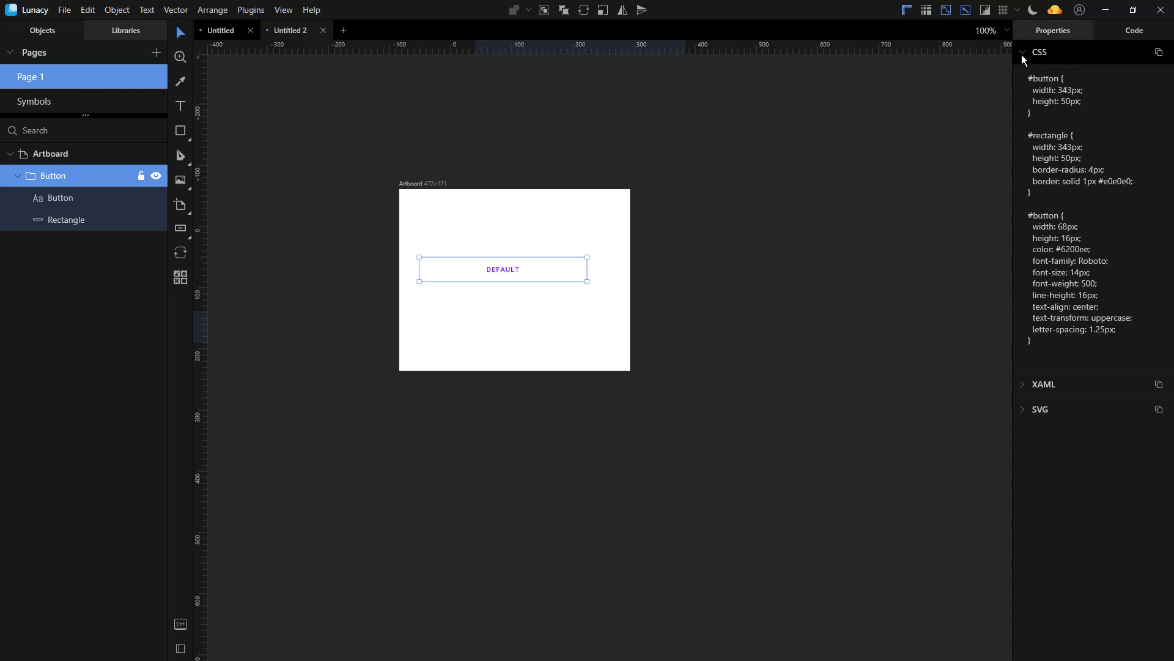
left_click(1022, 53)
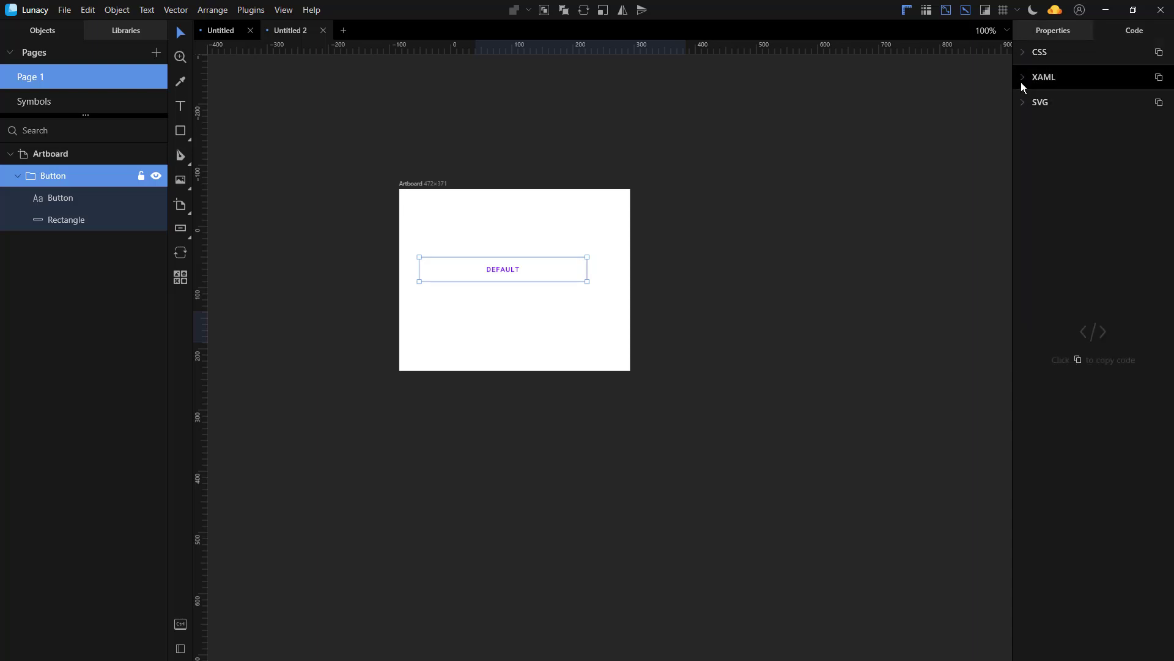
left_click(1023, 103)
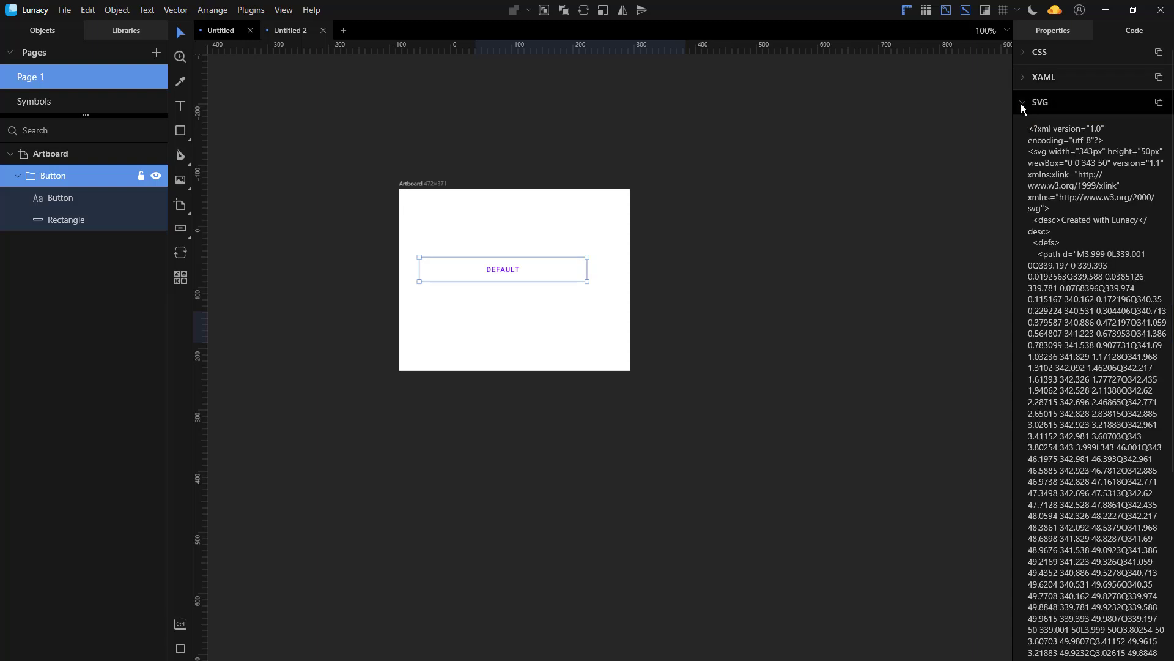
left_click(1023, 104)
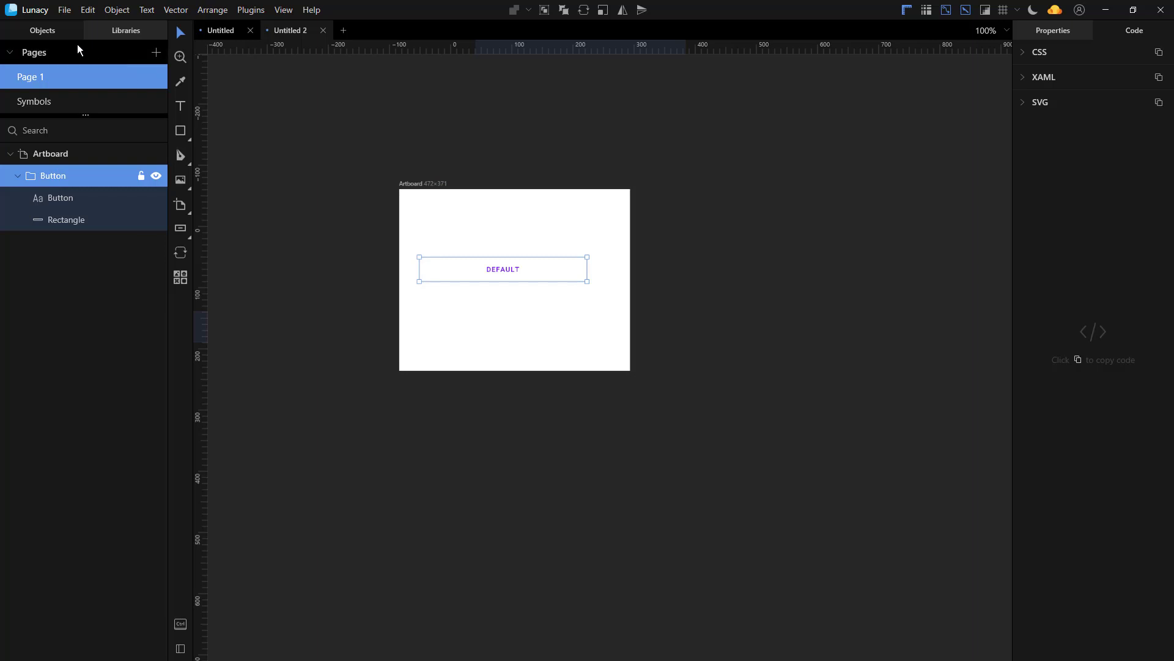
Step: Glance at the Symbols page, return to Page 1, and pick Checkbox from the Button tool flyout
left_click(44, 99)
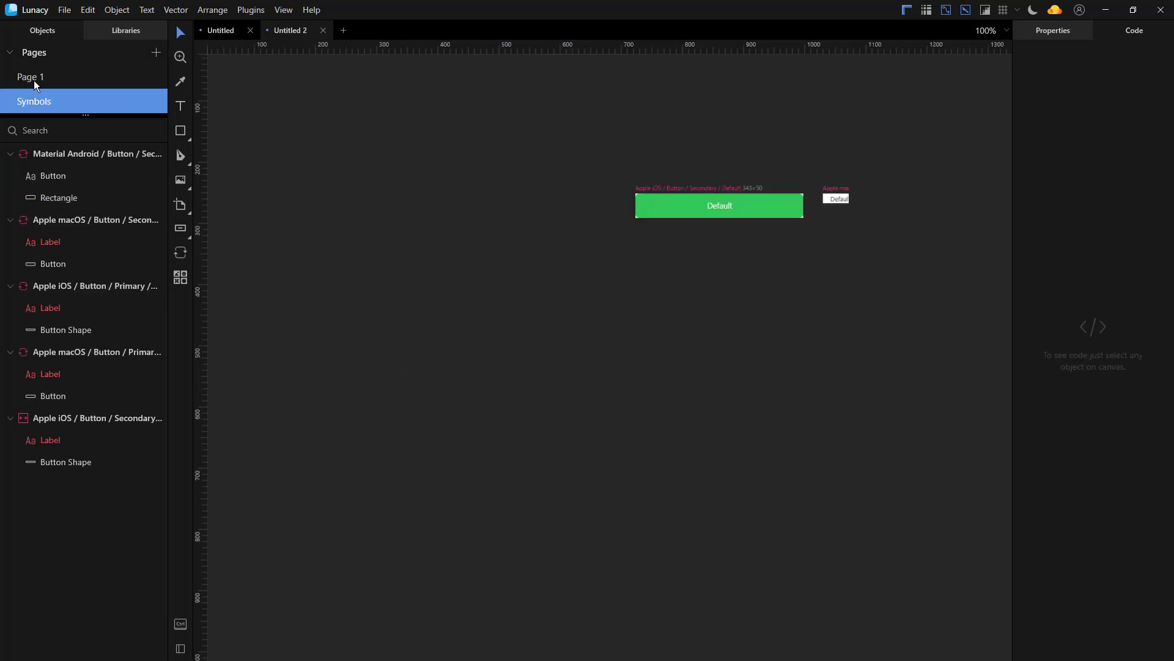
left_click(35, 84)
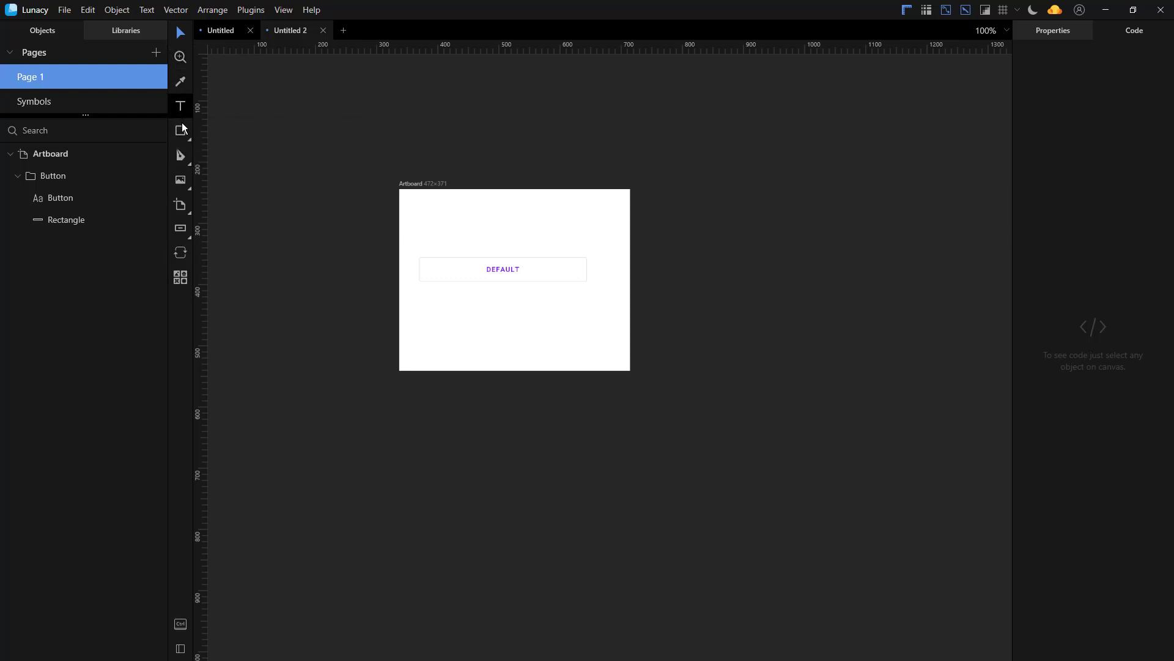
mouse_move(181, 187)
mouse_move(181, 233)
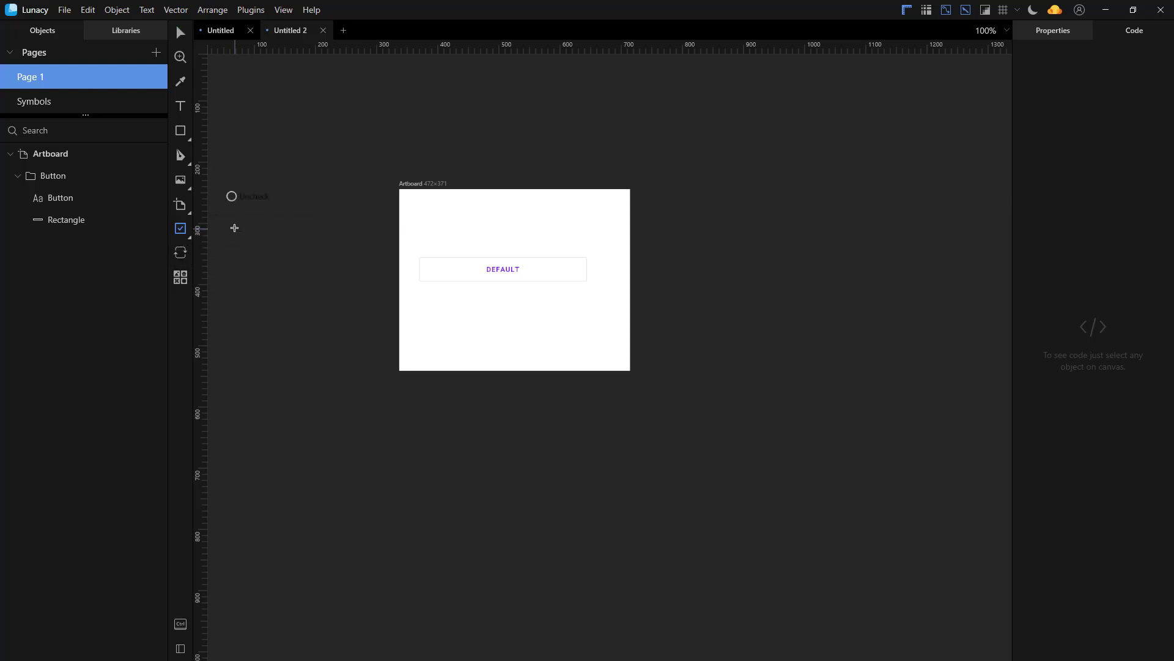
Step: Place a checkbox below the DEFAULT button and make it an unchecked, Disabled radio button
left_click(455, 281)
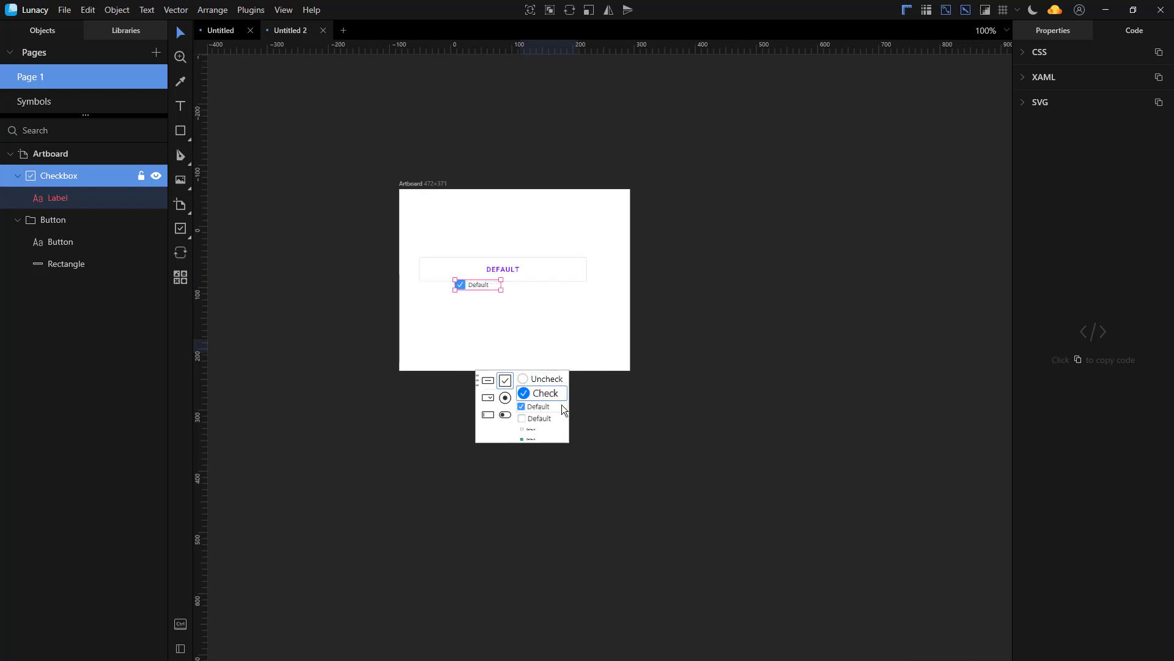
left_click(538, 417)
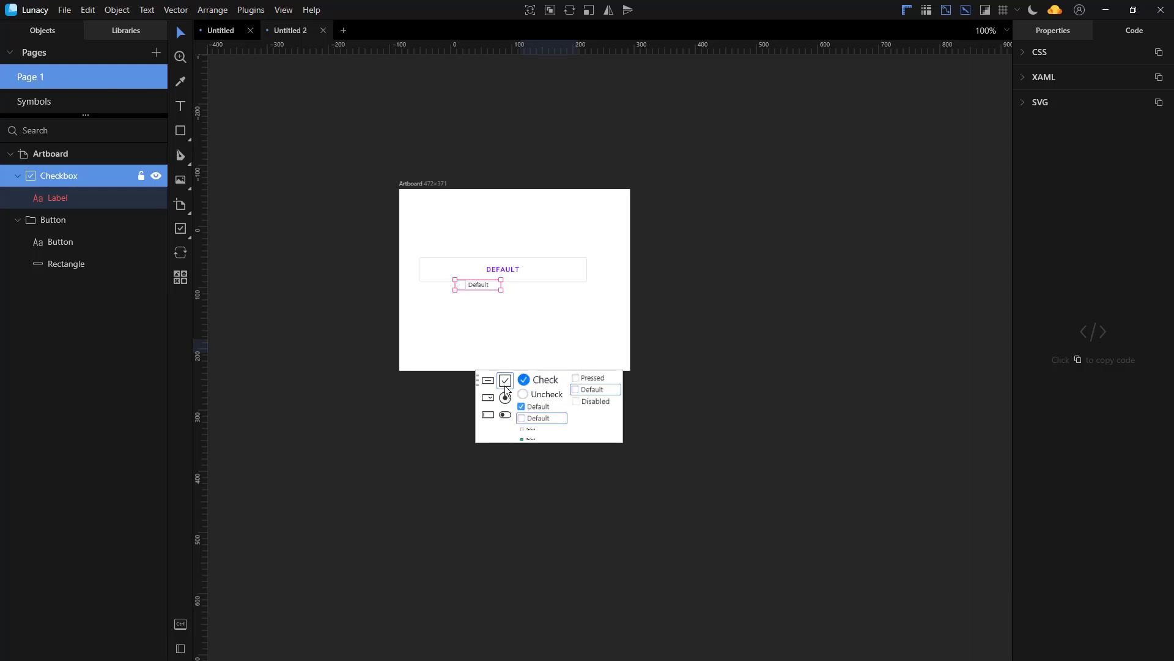
left_click(505, 398)
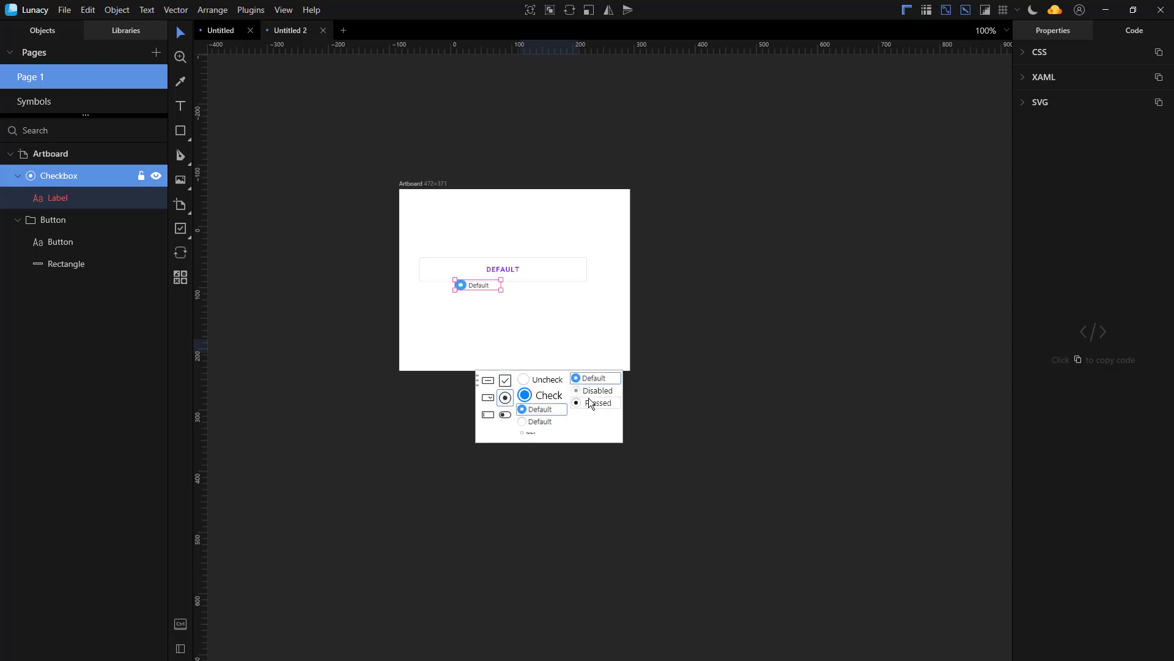
left_click(595, 391)
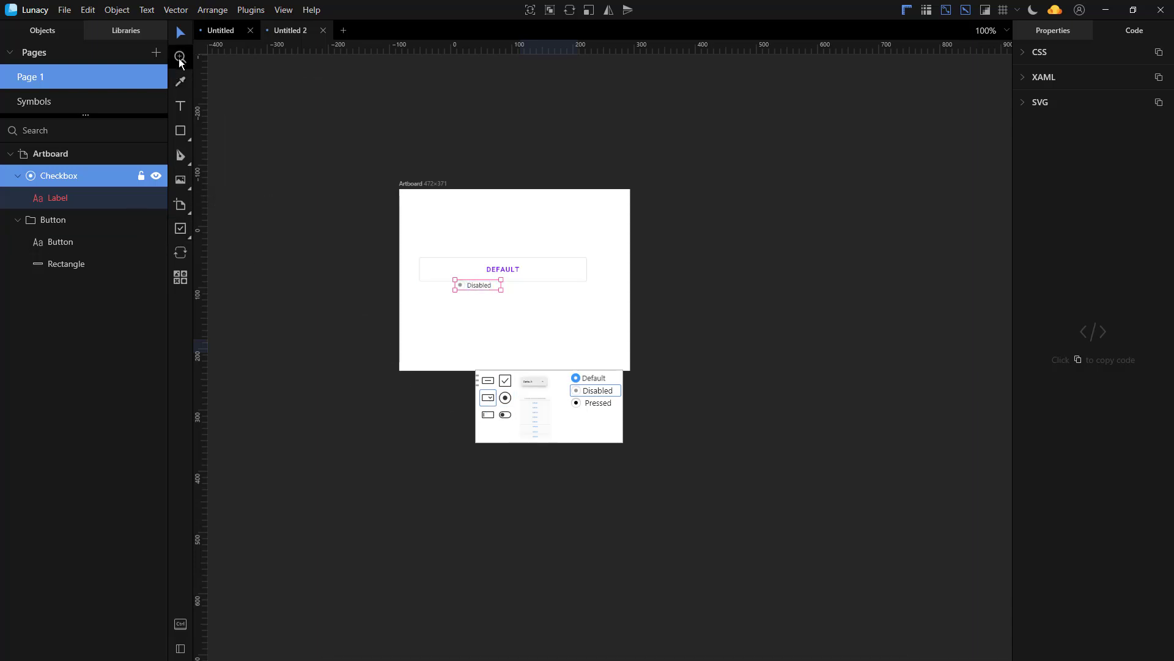
Step: Browse the Icons library, then place the headscarf woman photo from the Photos library onto the artboard
left_click(121, 30)
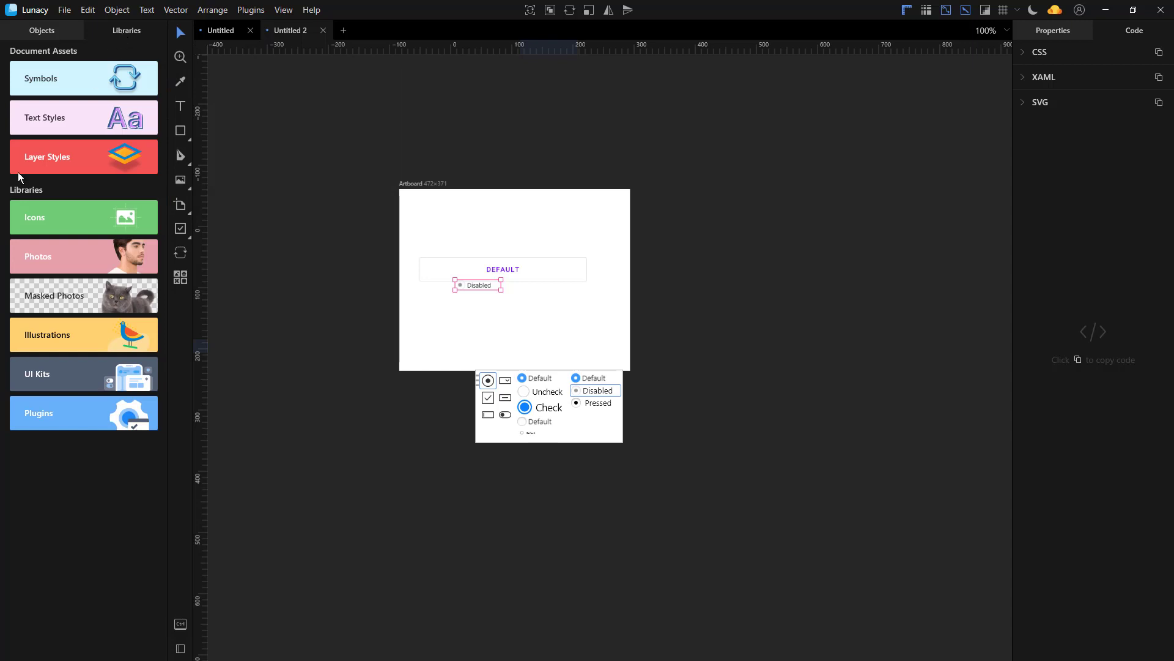
left_click(94, 219)
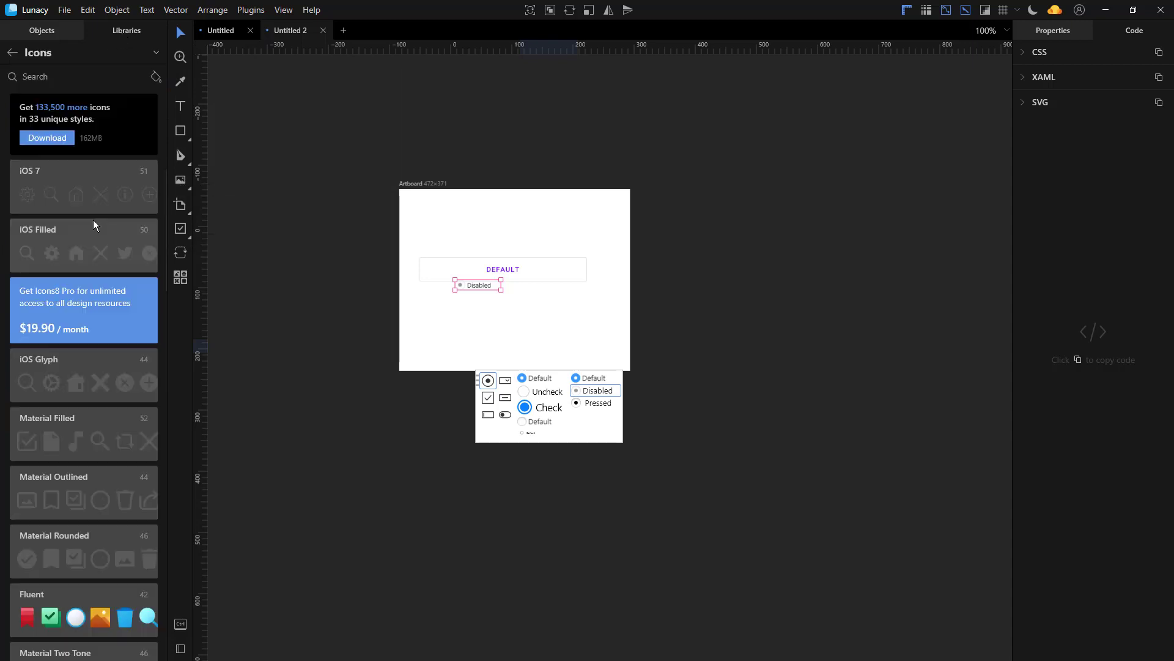
scroll(112, 440, "down", 15)
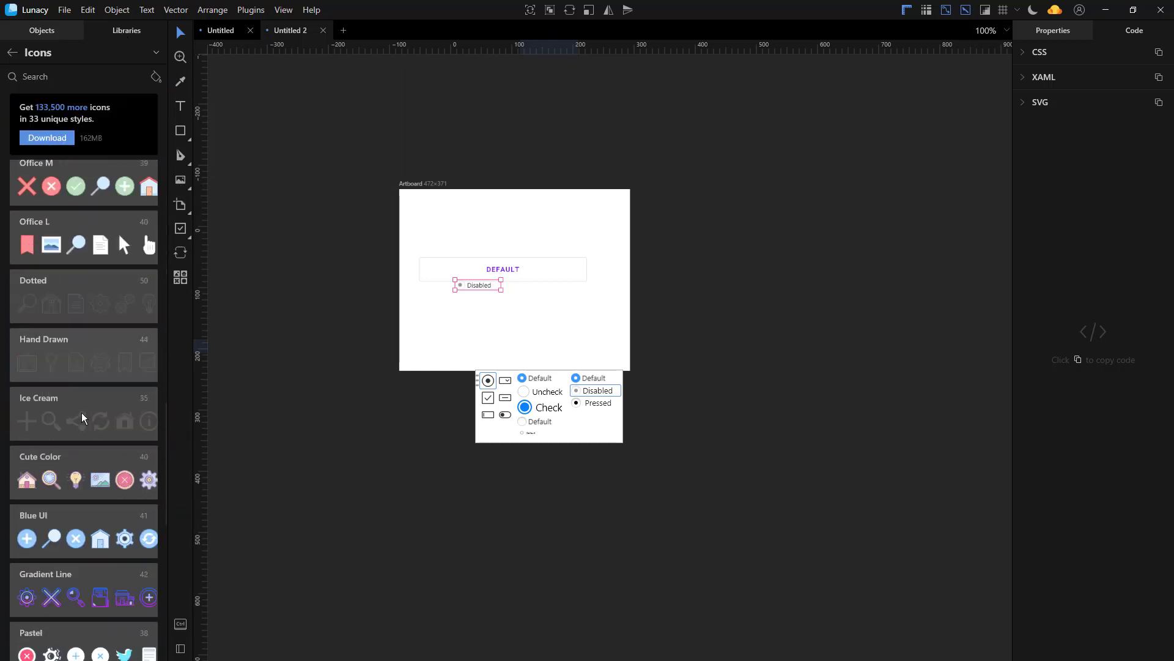
scroll(84, 454, "up", 15)
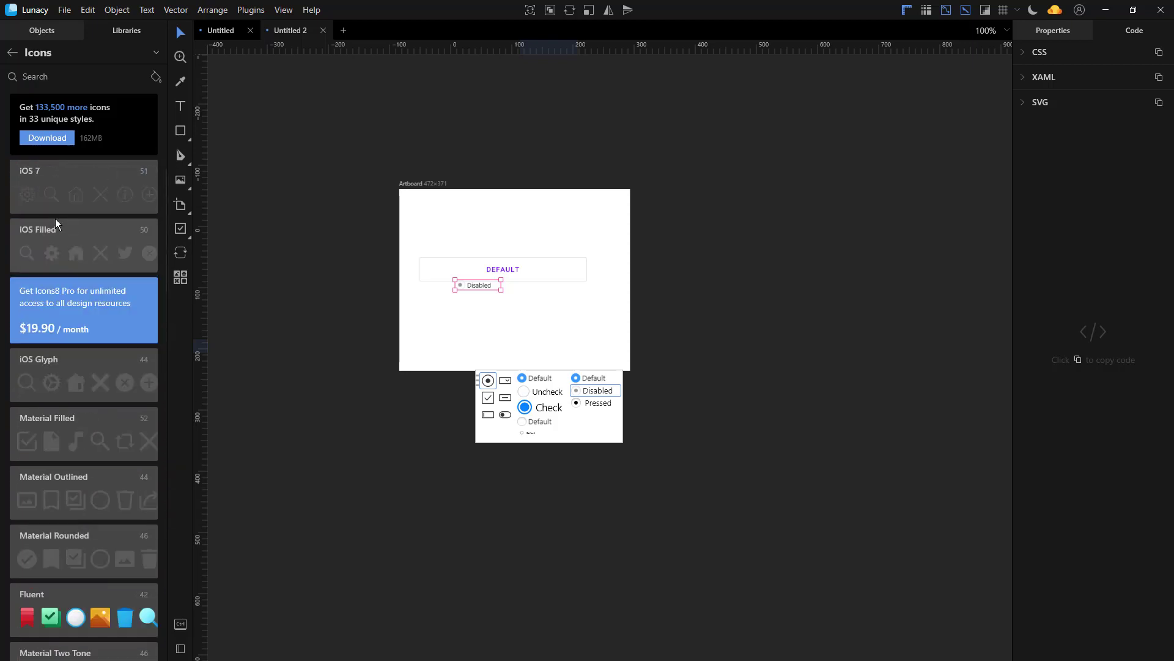
left_click(12, 54)
left_click(74, 260)
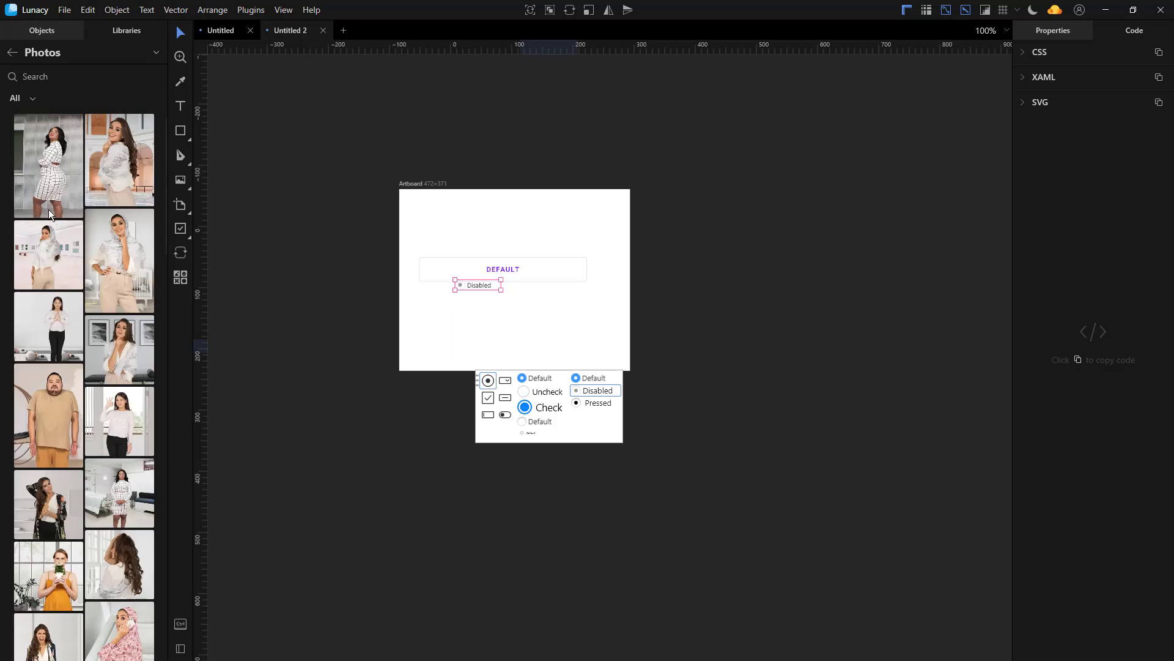
left_click(125, 257)
left_click(446, 218)
scroll(453, 177, "down", 1)
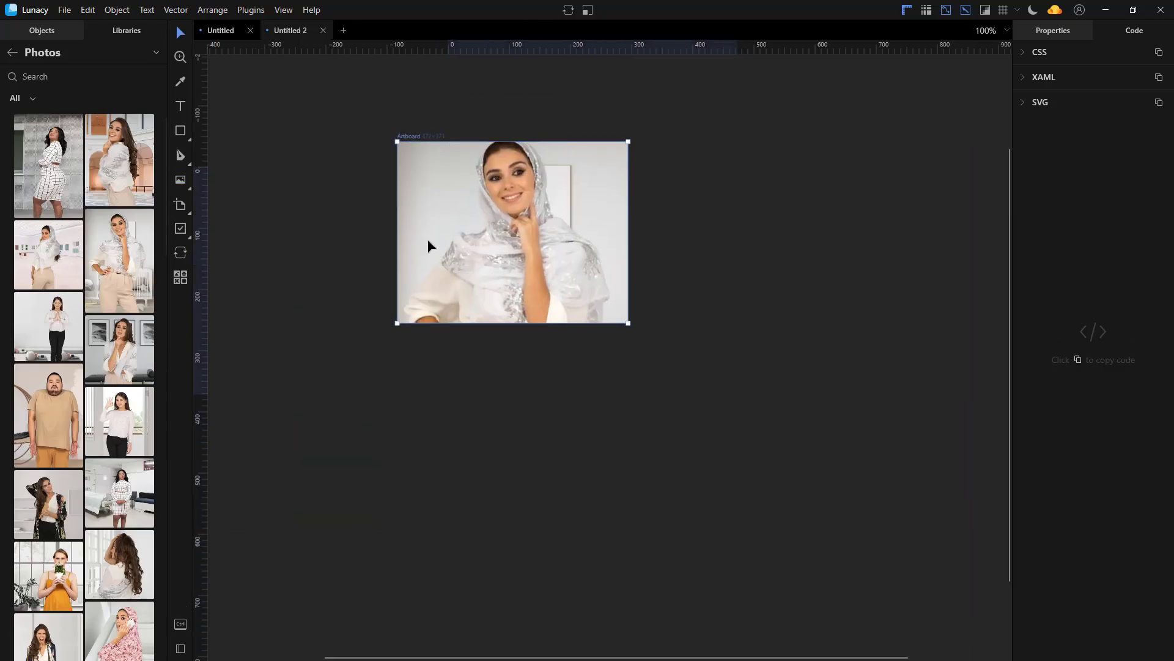
Step: Replace the artboard photo with the Masked Photos tuxedo man and shift him right and up
left_click(12, 53)
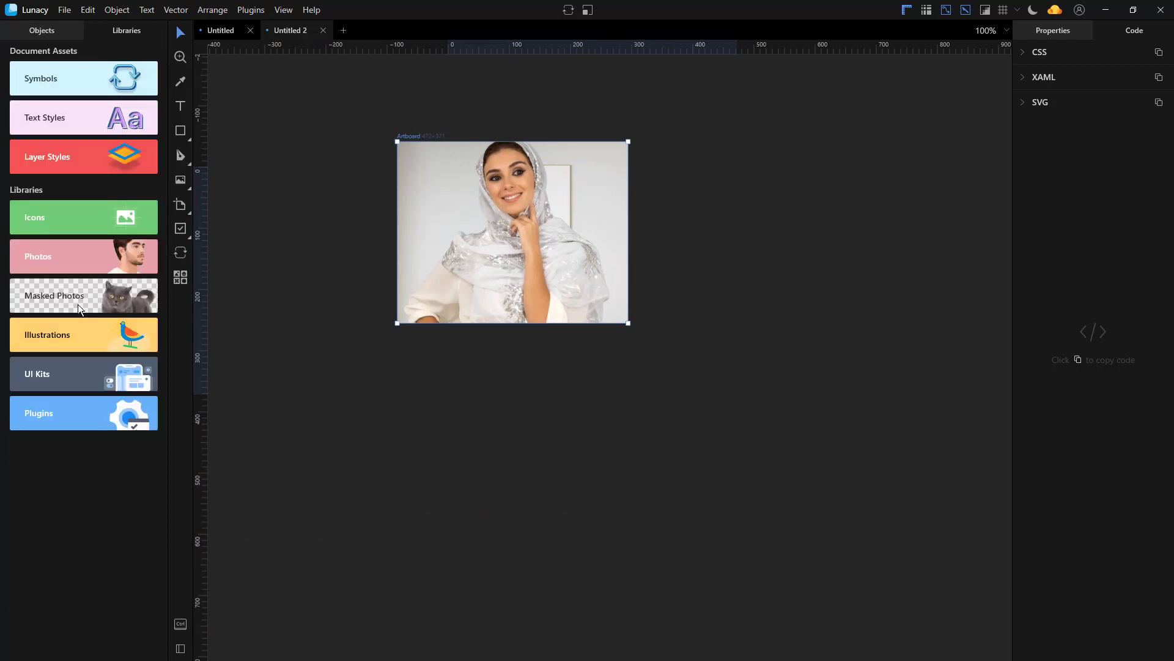
left_click(79, 302)
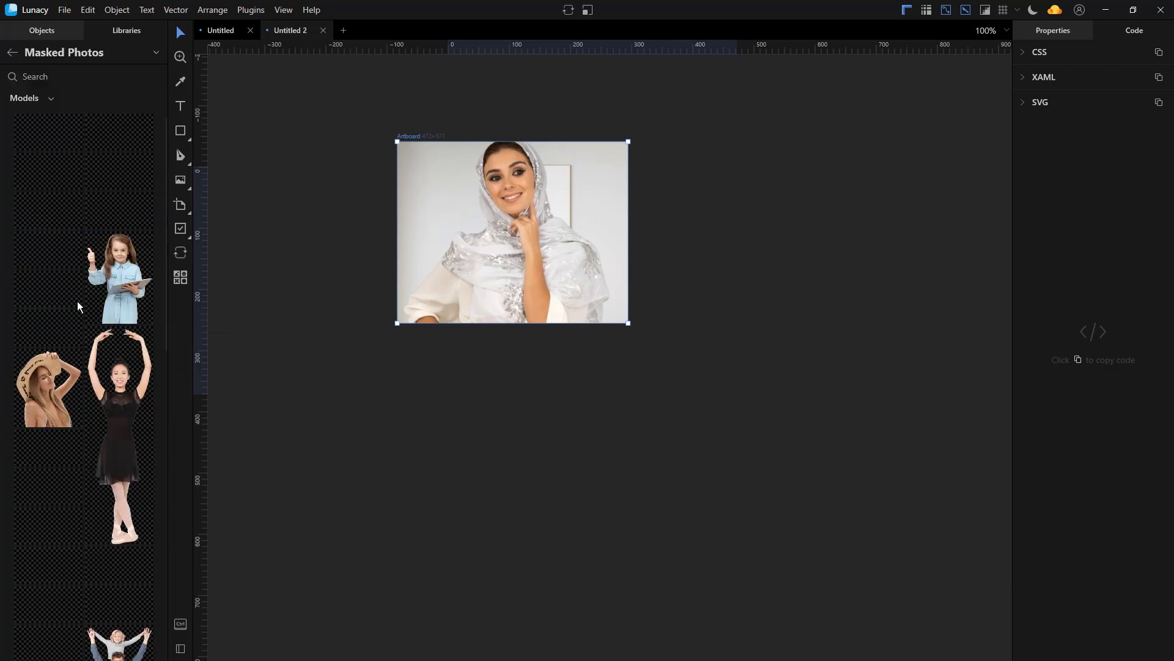
left_click_drag(105, 285, 460, 234)
left_click(329, 301)
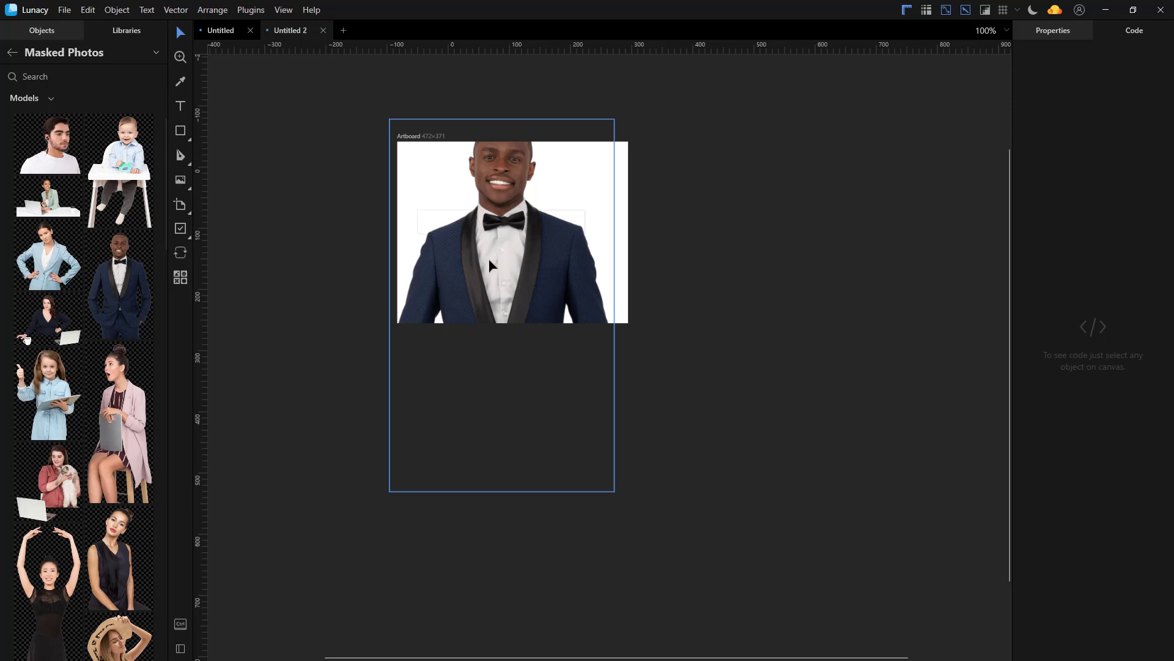
left_click_drag(489, 264, 526, 249)
key("Escape")
left_click(508, 240)
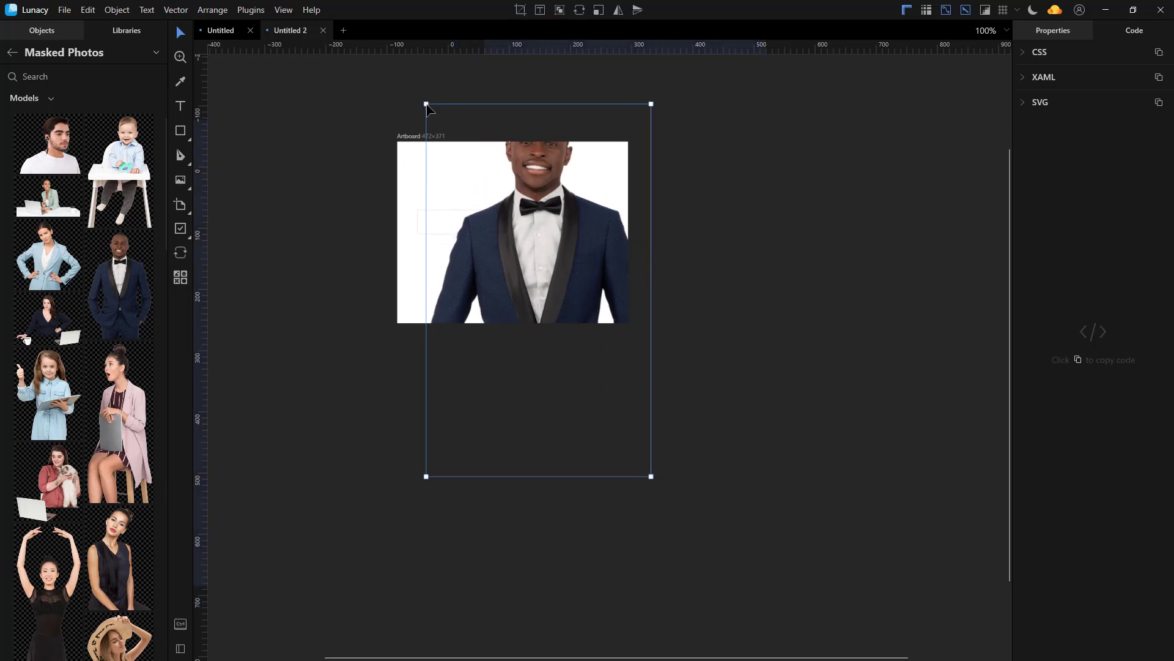
Step: Scroll the Masked Photos list, check its categories without changing them, and return to the libraries overview
scroll(109, 369, "down", 3)
scroll(108, 370, "down", 20)
scroll(83, 442, "down", 5)
left_click(50, 98)
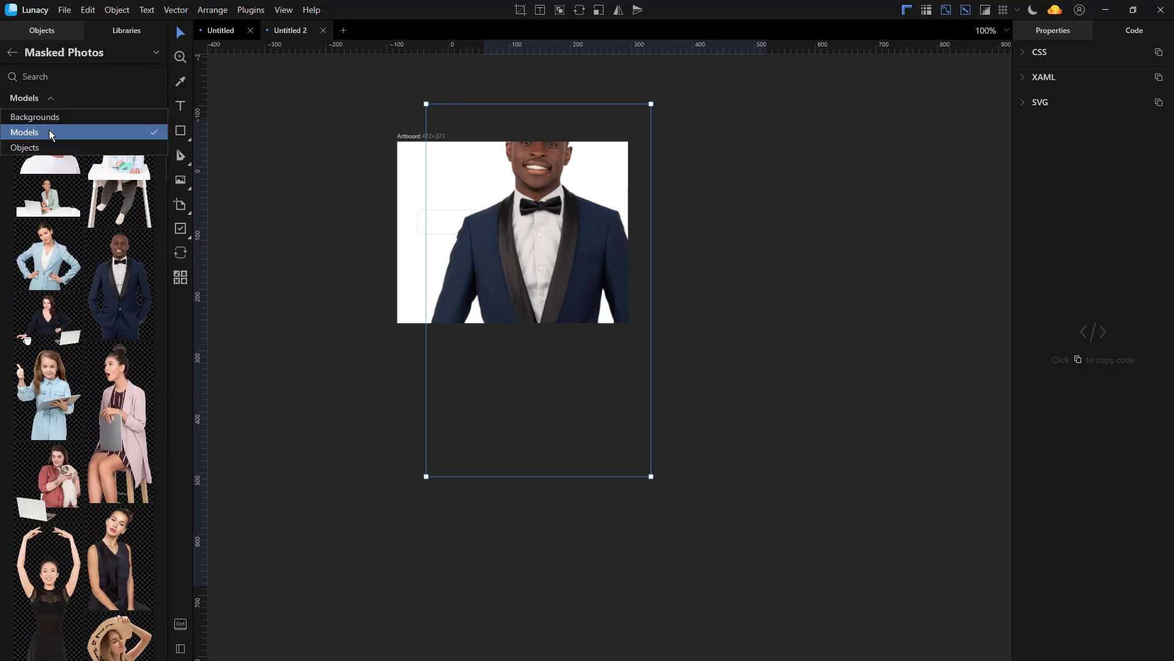
left_click(15, 66)
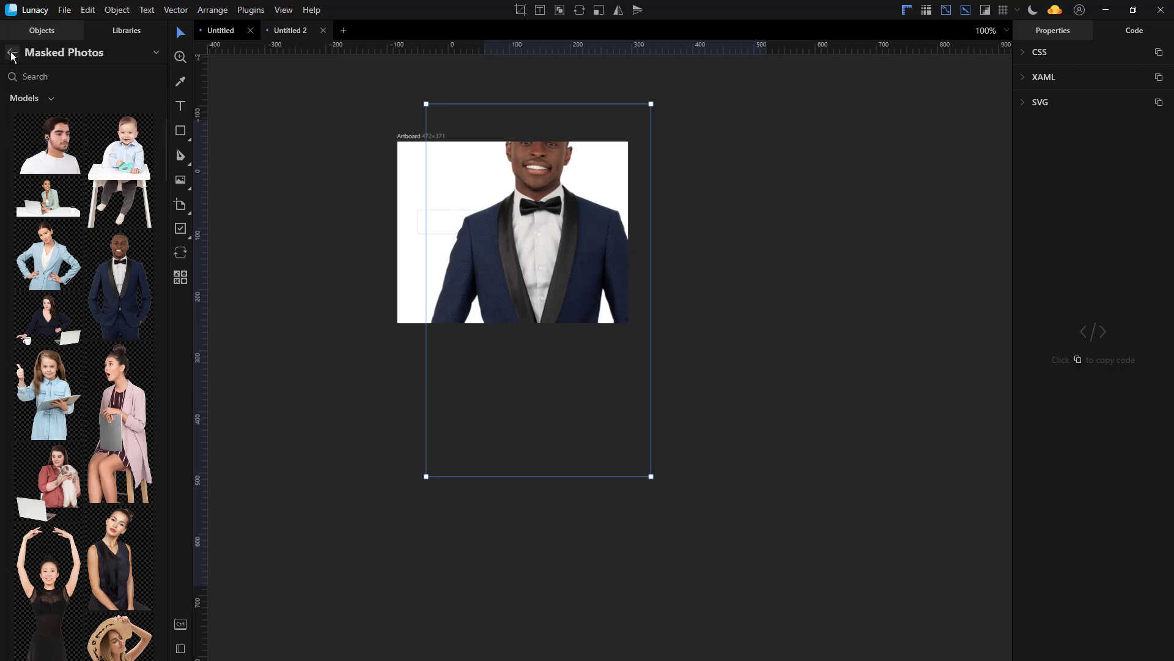
left_click(13, 52)
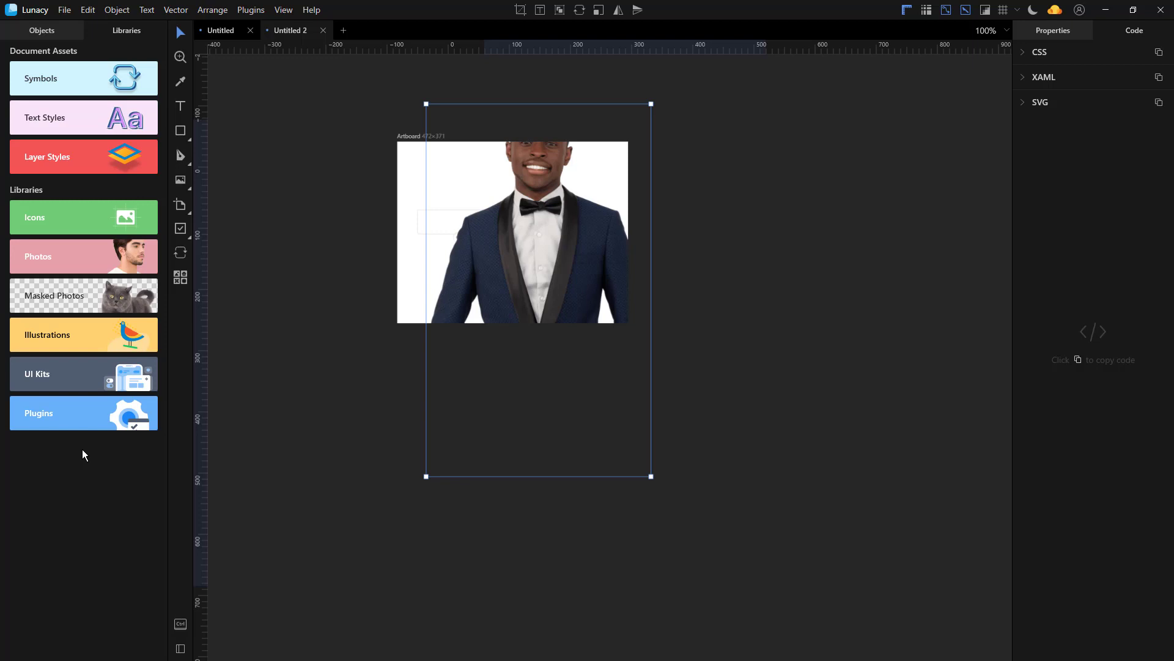
left_click(63, 338)
scroll(49, 262, "down", 6)
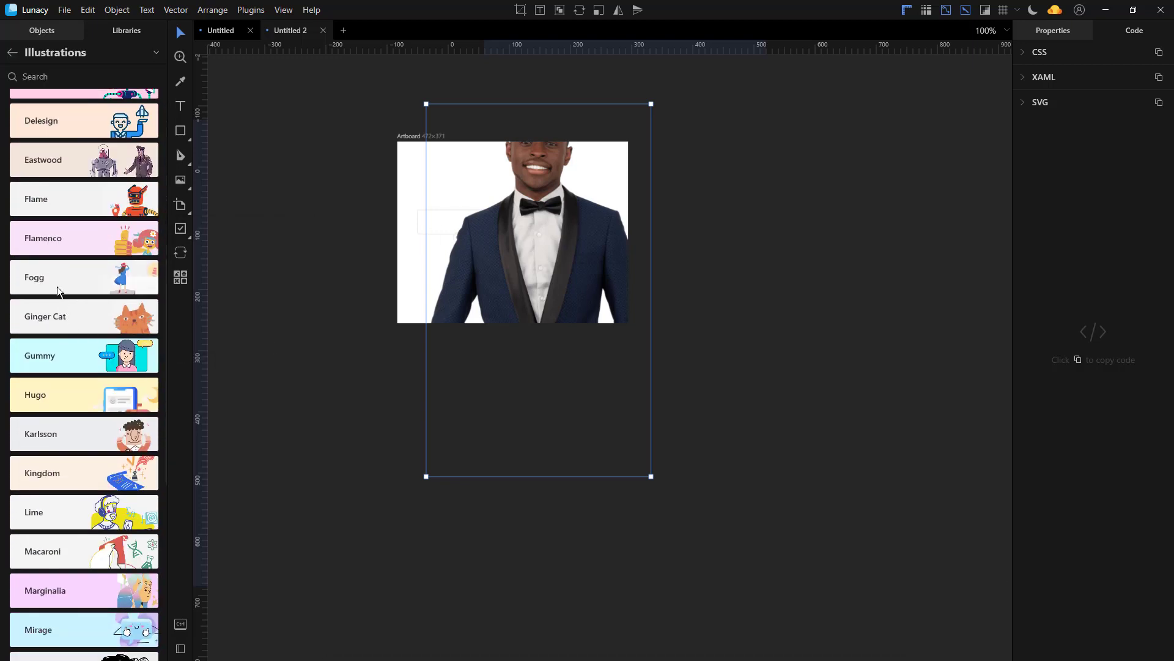
left_click(54, 279)
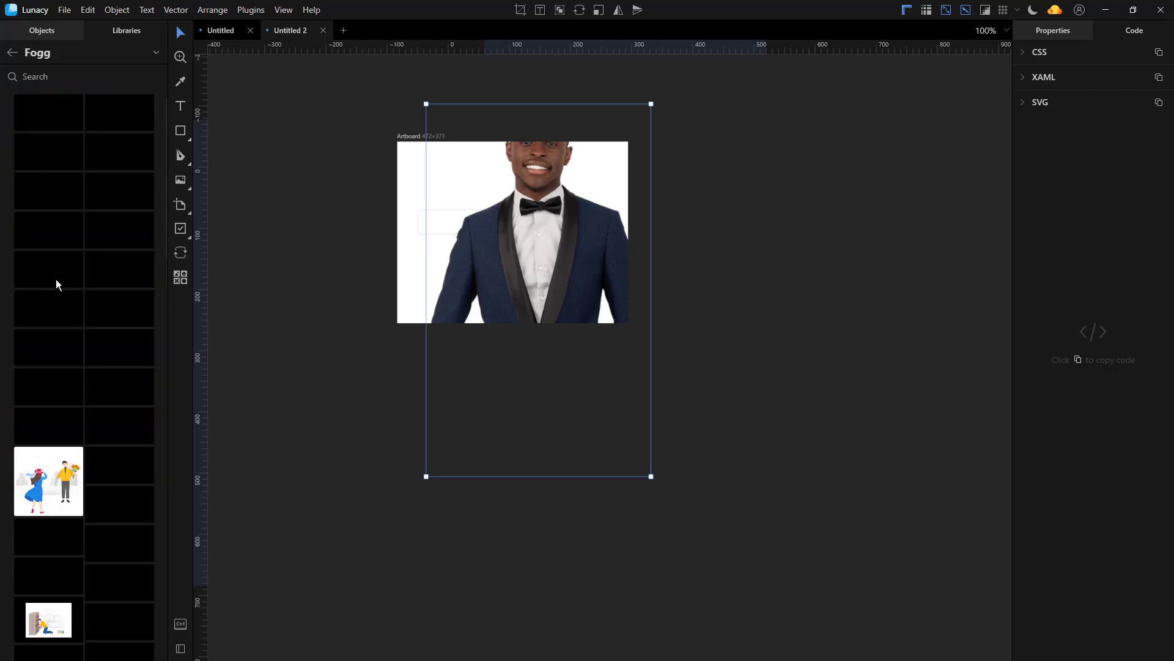
scroll(59, 214, "down", 3)
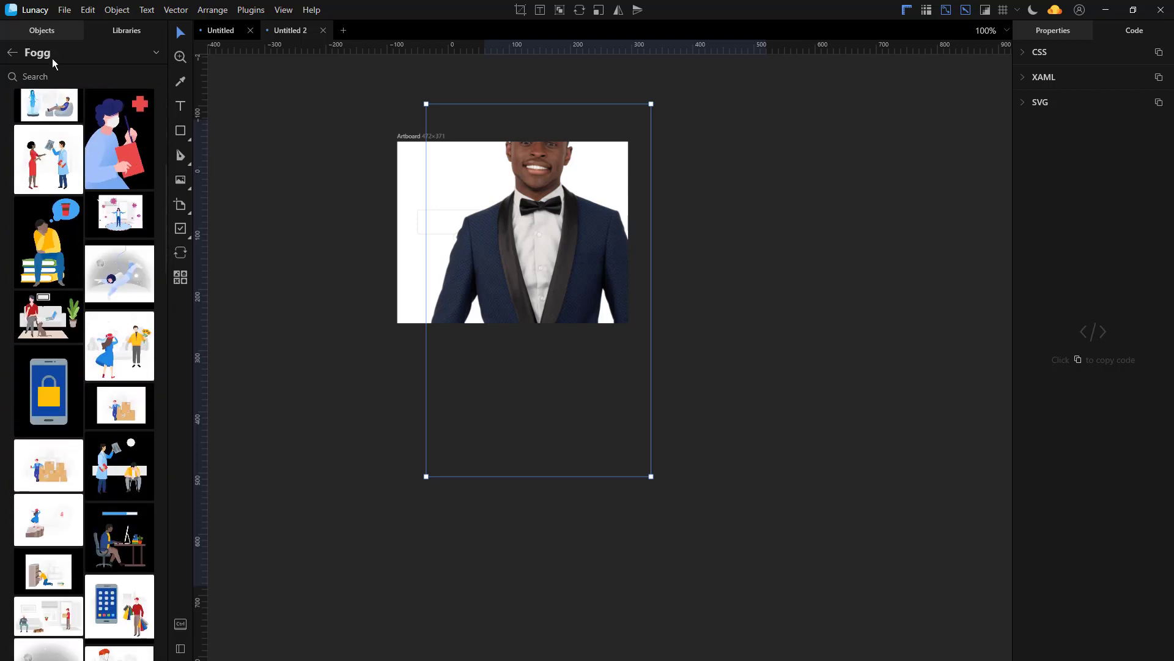
left_click(12, 53)
scroll(46, 374, "down", 5)
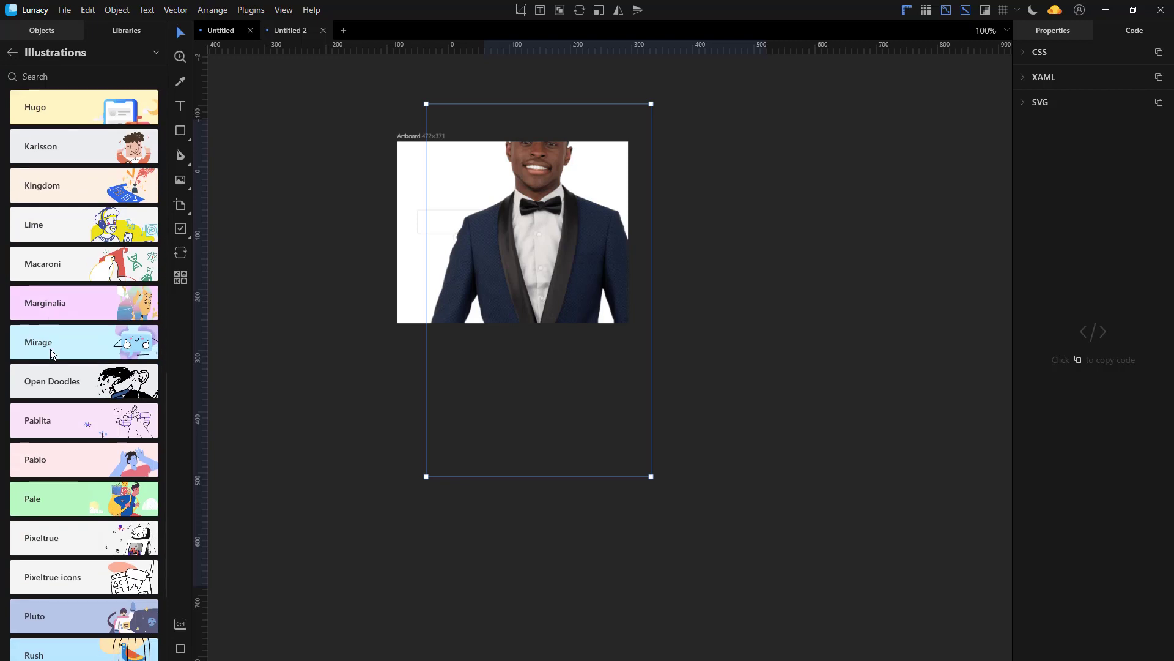
left_click(14, 55)
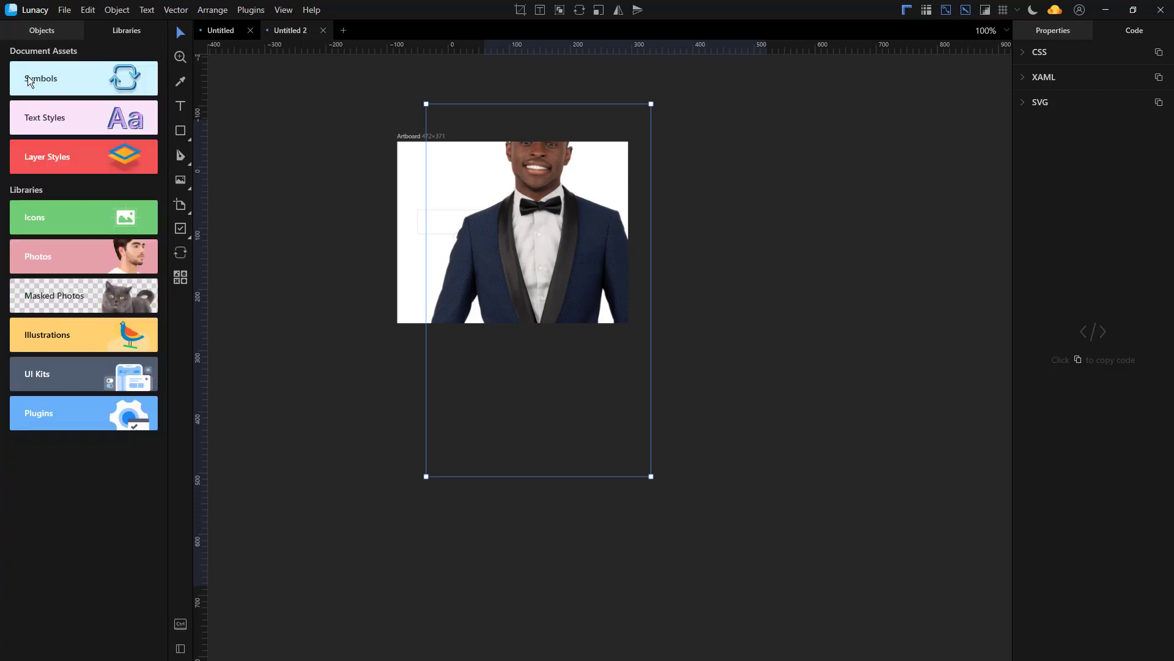
Step: Place the Aqua and Dark Aqua Half determinate progress bars from the Apple macOS kit at the artboard's upper left
left_click(59, 373)
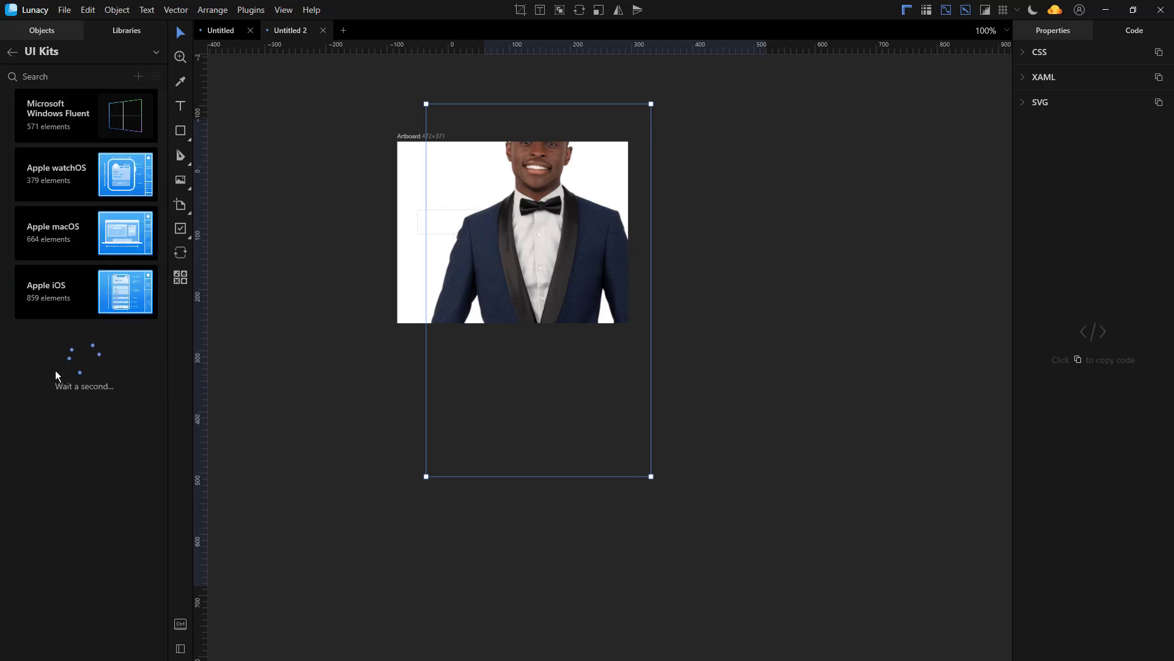
left_click(53, 242)
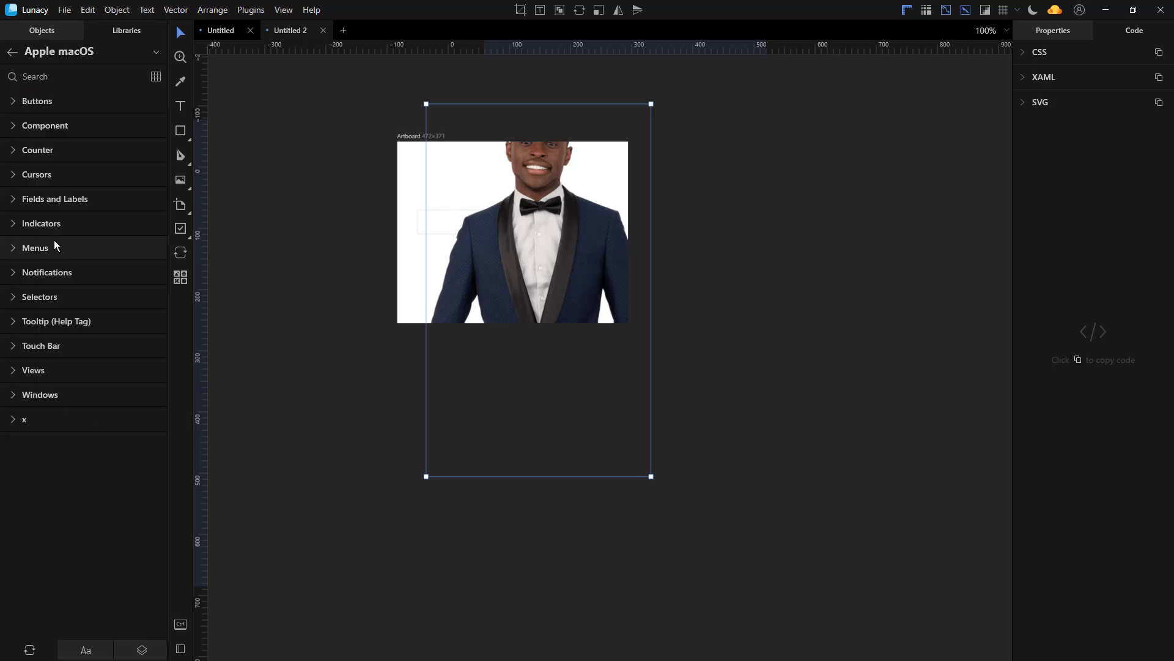
left_click(52, 223)
left_click(56, 247)
left_click(59, 271)
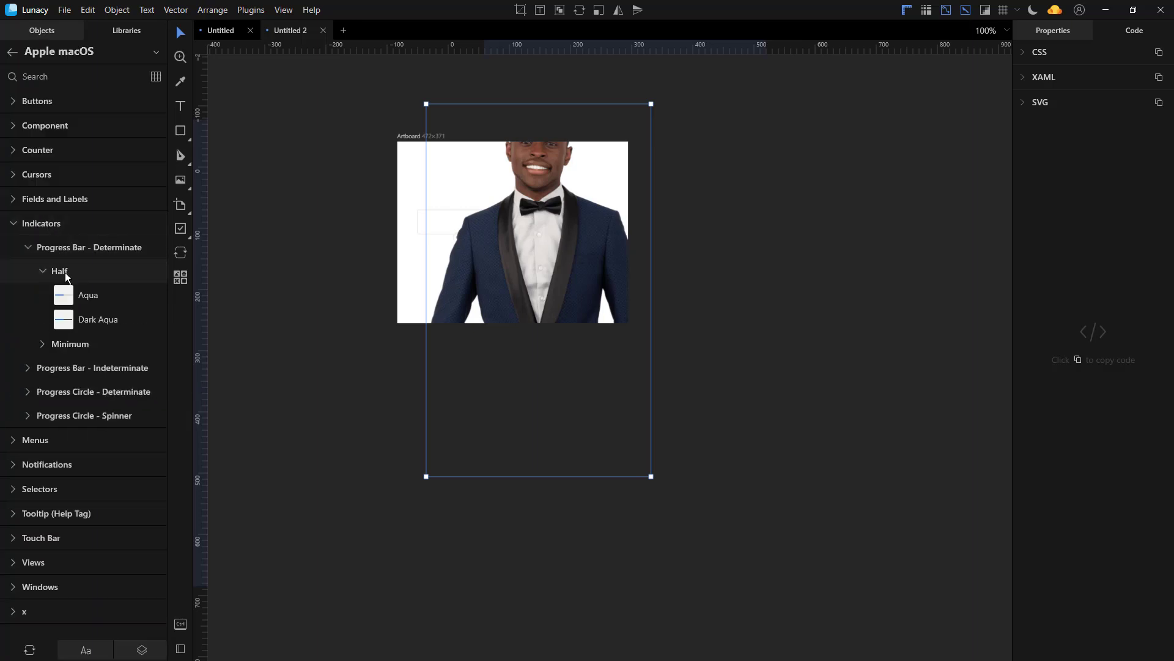
left_click_drag(79, 295, 496, 236)
left_click_drag(92, 319, 528, 228)
Step: Return to the libraries overview and open the Plugins library
left_click(11, 52)
left_click(11, 52)
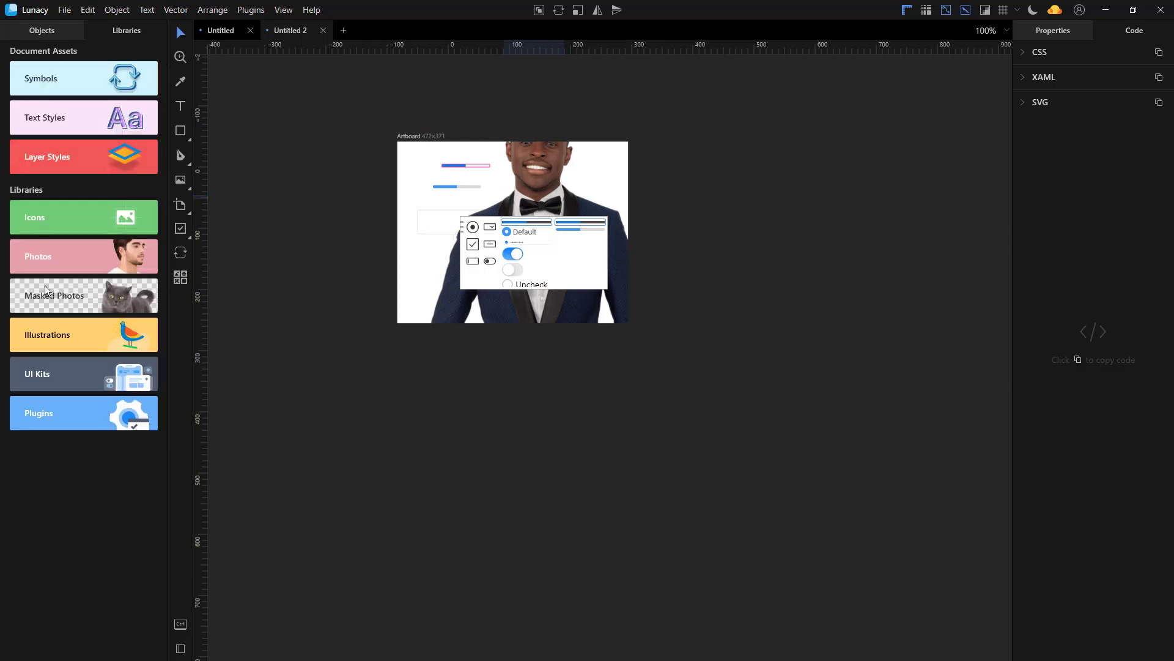
left_click(57, 406)
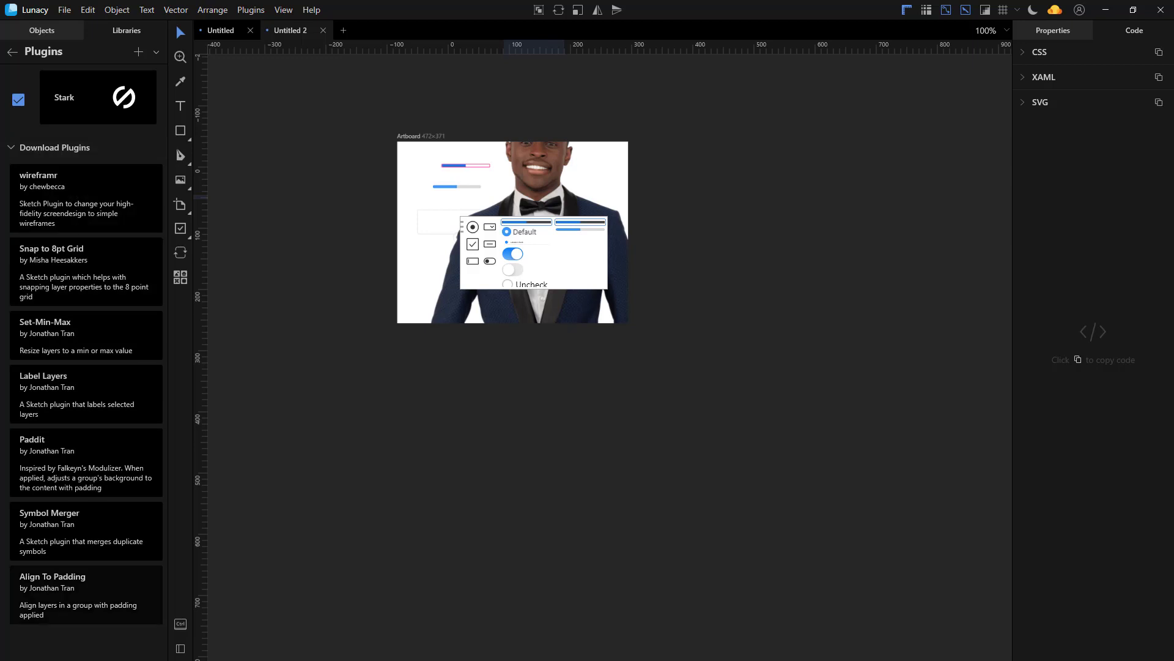
Step: Leave the Plugins list for the libraries overview and scroll the canvas slightly
left_click(11, 53)
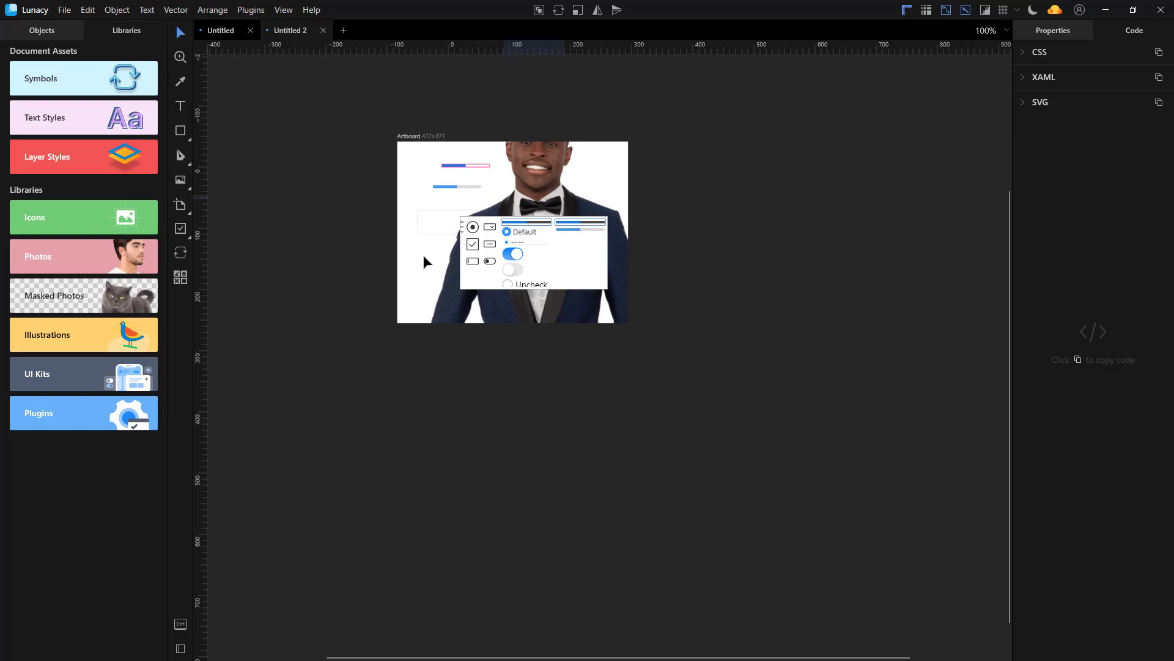
scroll(460, 265, "up", 2)
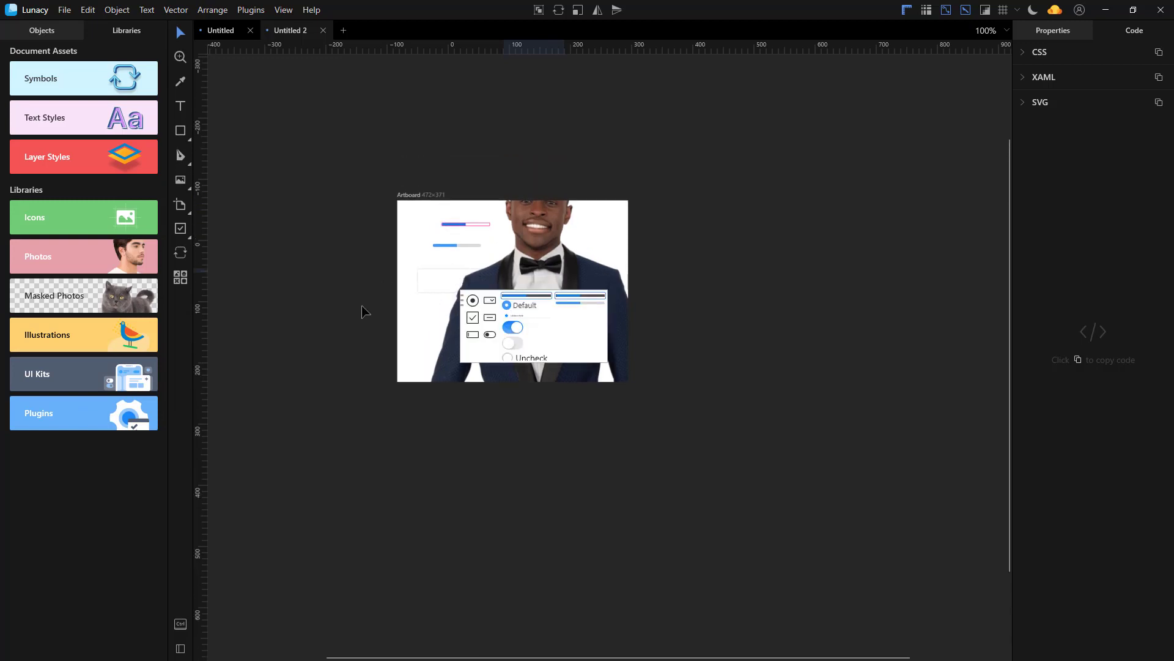